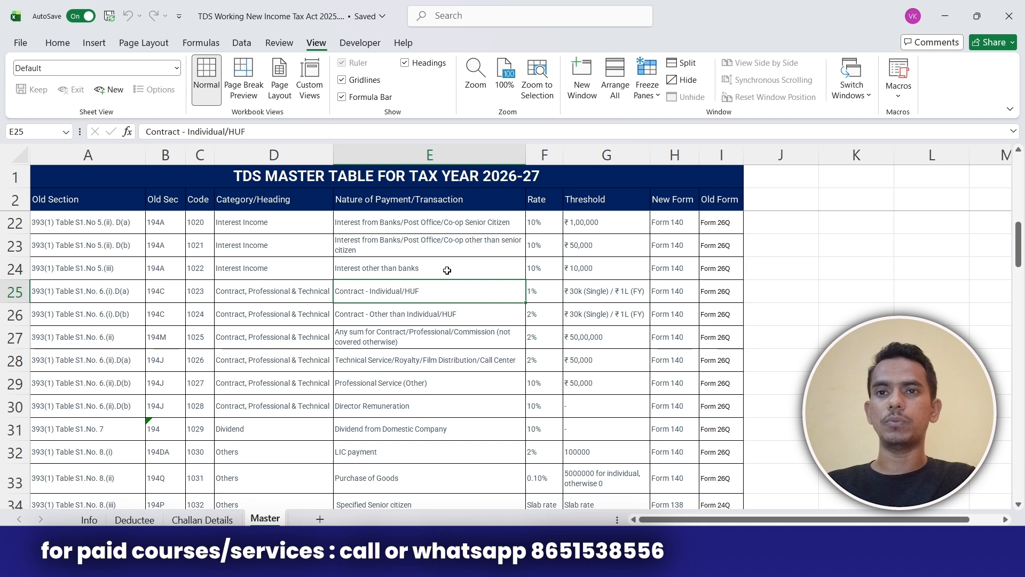
# Step: Switch to the browser and open the e-Pay Tax service from the income tax portal's quick links
pyautogui.hotkey('alt', 'Tab')
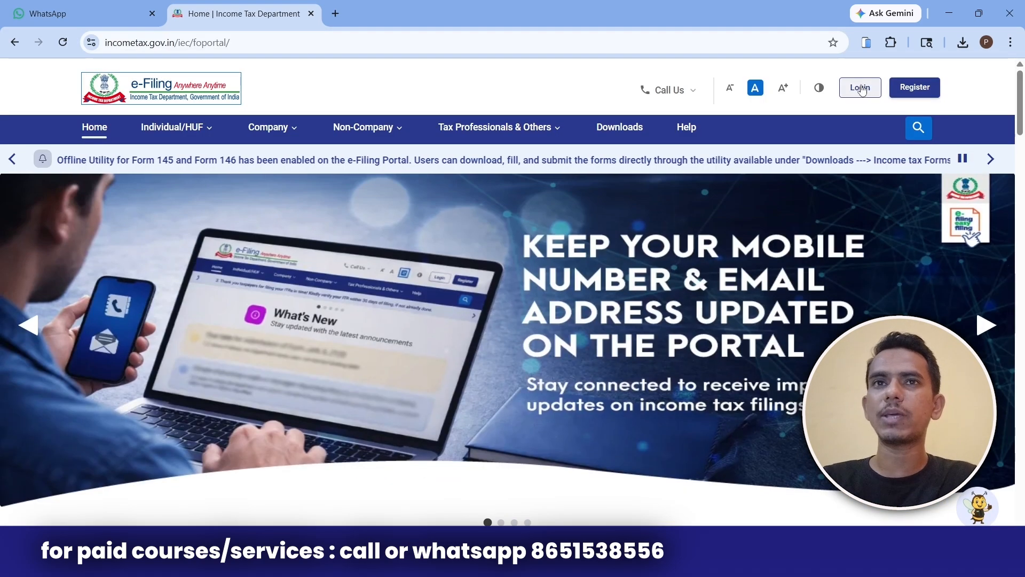
pyautogui.scroll(-10, 1023, 188)
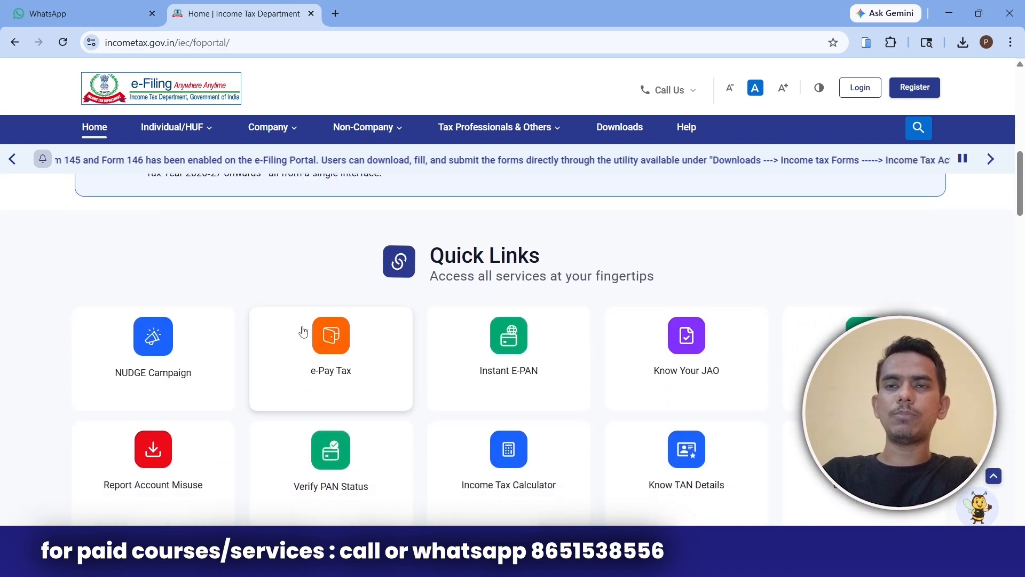
pyautogui.click(334, 354)
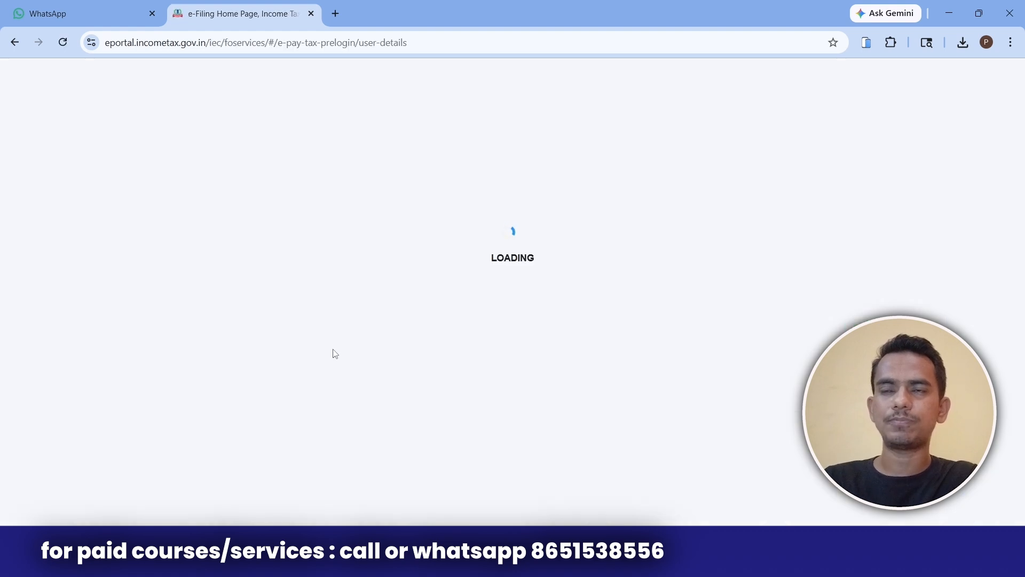
# Step: Choose Income-tax Act, 2025 as the applicable act for the e-Pay Tax payment
pyautogui.click(152, 319)
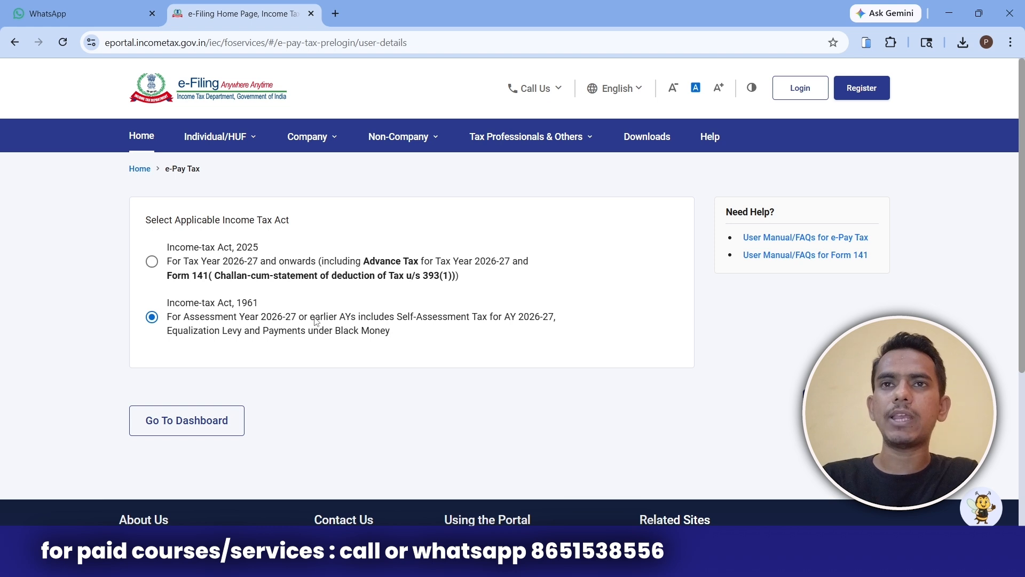
pyautogui.click(152, 265)
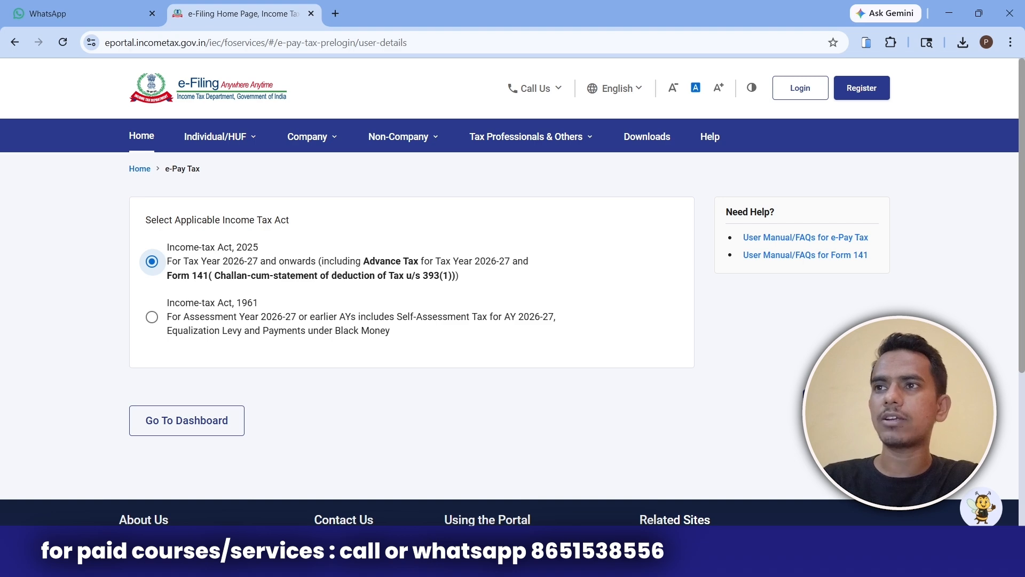
pyautogui.scroll(-2, 376, 327)
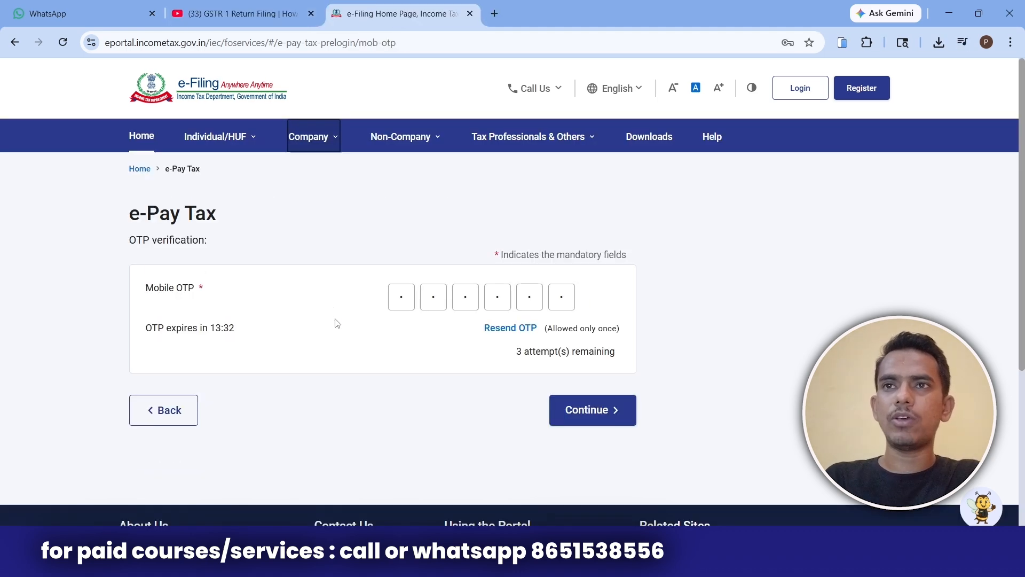
# Step: Submit the mobile OTP verification and continue to making a new payment
pyautogui.click(570, 411)
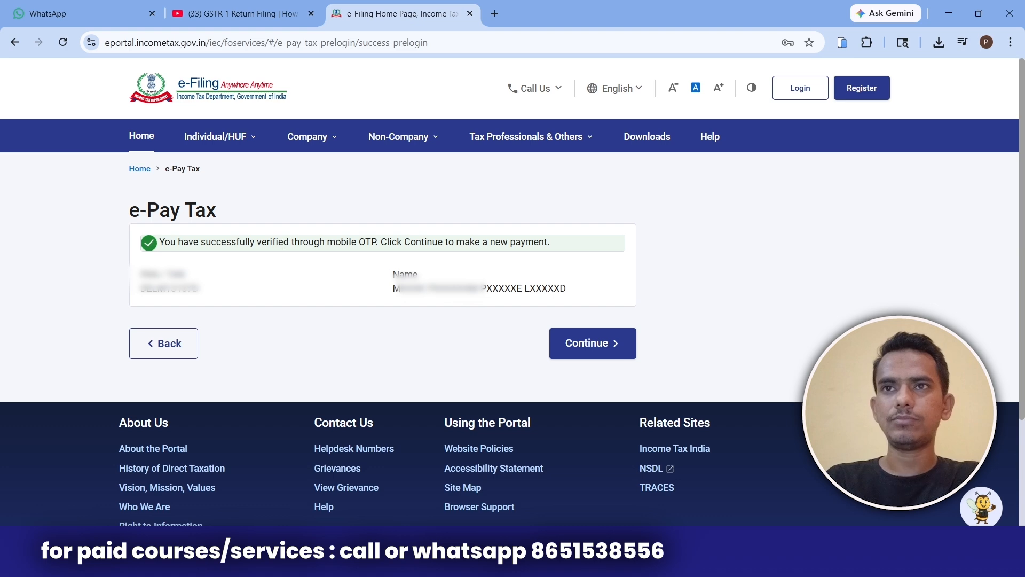
pyautogui.click(585, 347)
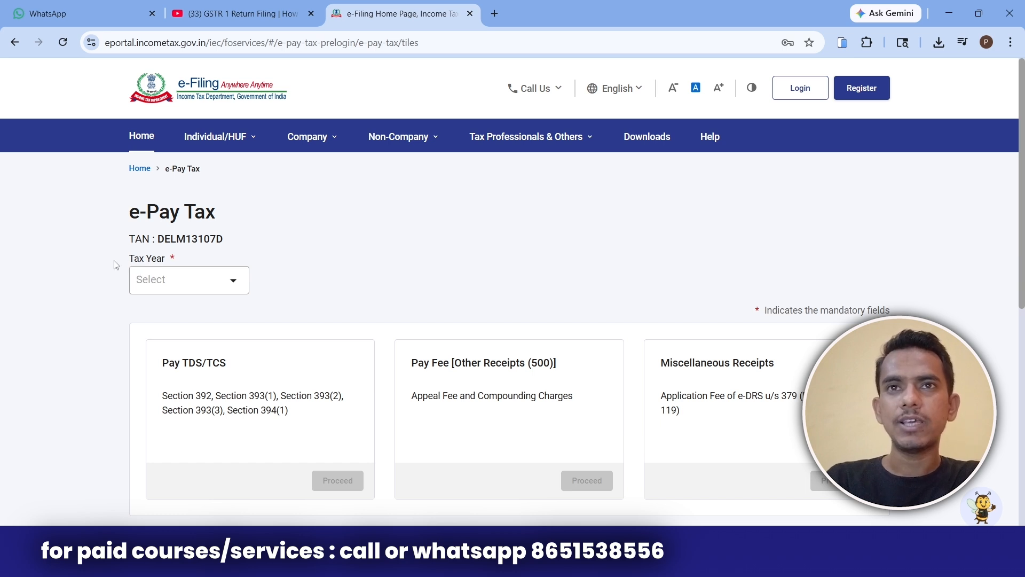
# Step: Set the tax year to 2026-27 and proceed with Pay TDS/TCS
pyautogui.moveTo(126, 260); pyautogui.dragTo(167, 265)
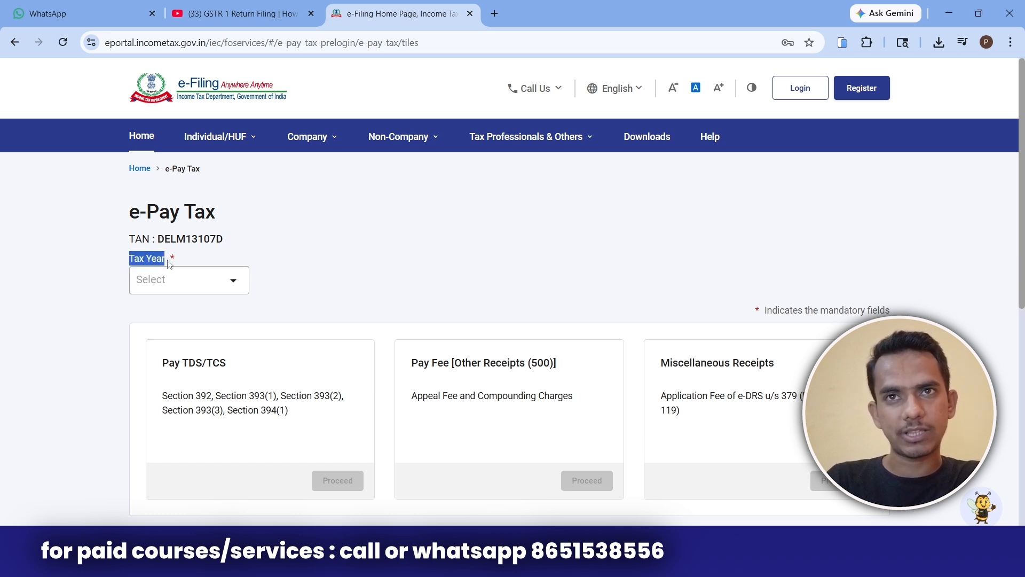
pyautogui.click(187, 283)
pyautogui.click(171, 319)
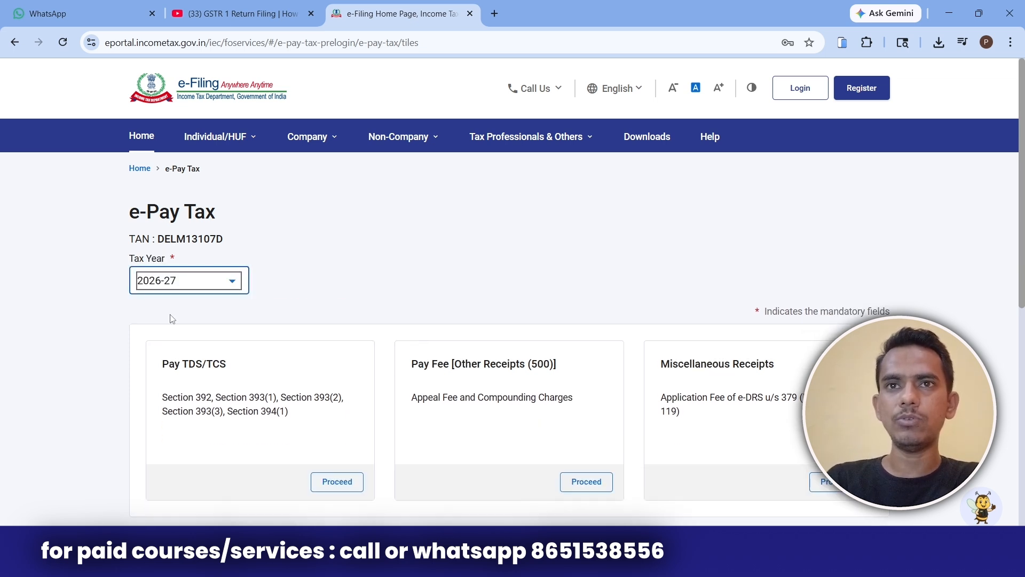
pyautogui.scroll(-2, 513, 320)
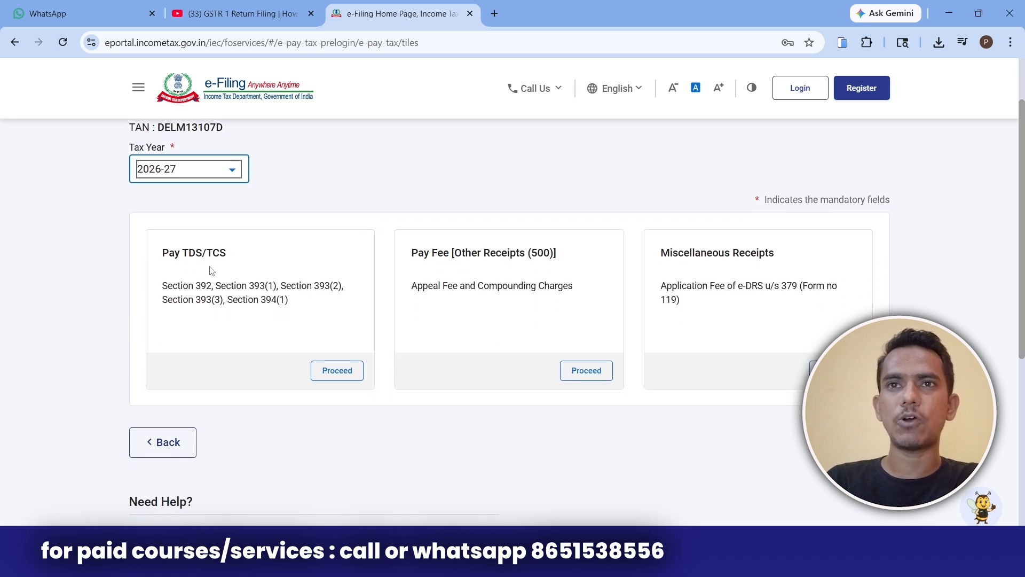
pyautogui.click(346, 373)
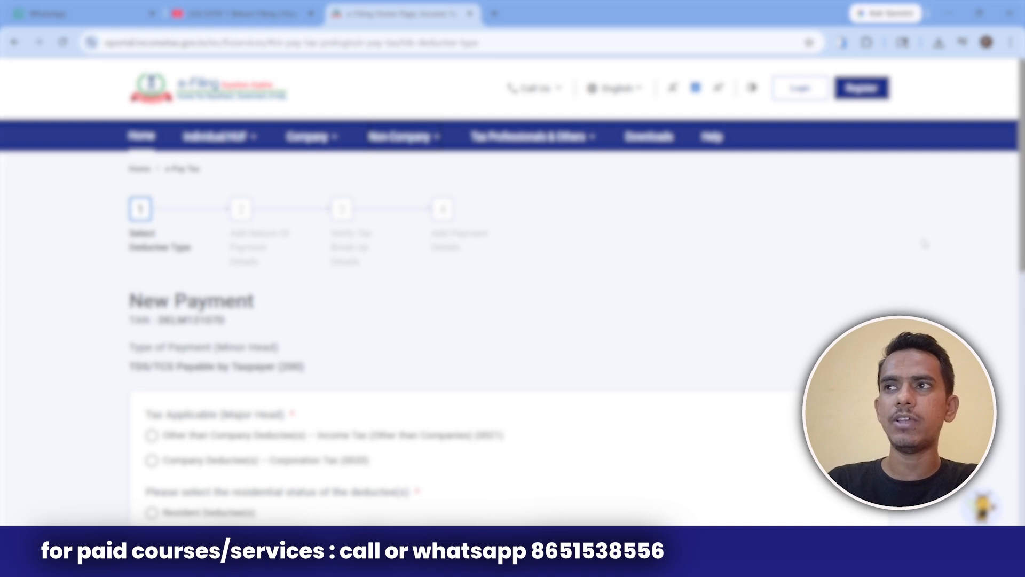
# Step: Set the major head to Other than Company Deductee(s) (0021) and the residential status to Resident Deductee(s)
pyautogui.scroll(-1, 1022, 248)
pyautogui.scroll(-3, 874, 303)
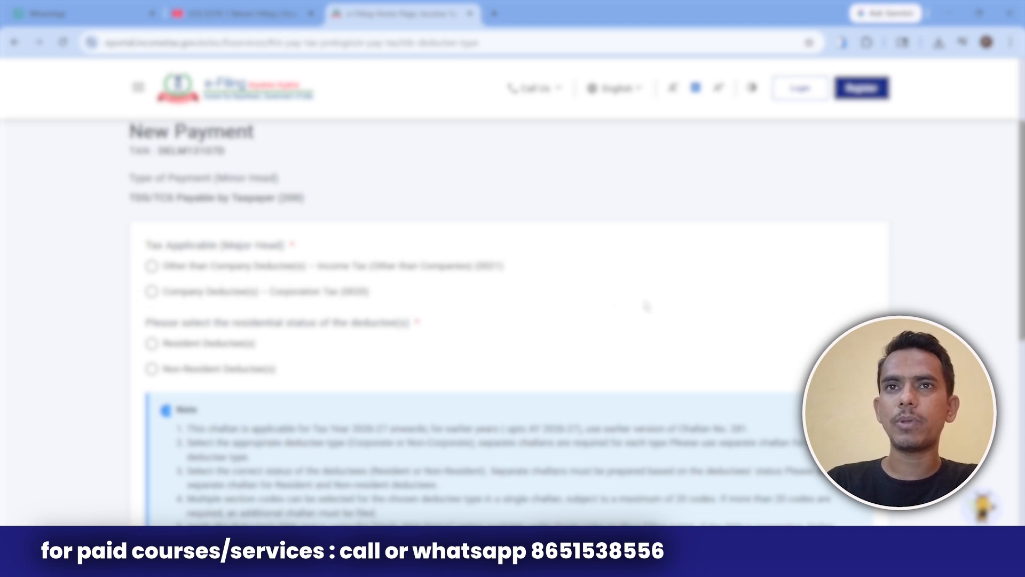
pyautogui.click(151, 265)
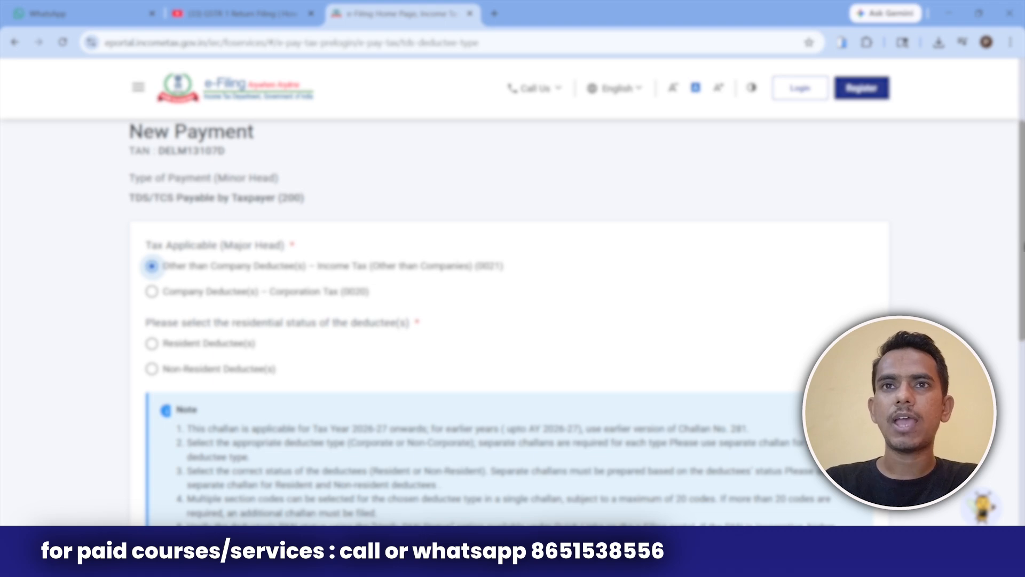
pyautogui.scroll(-1, 294, 285)
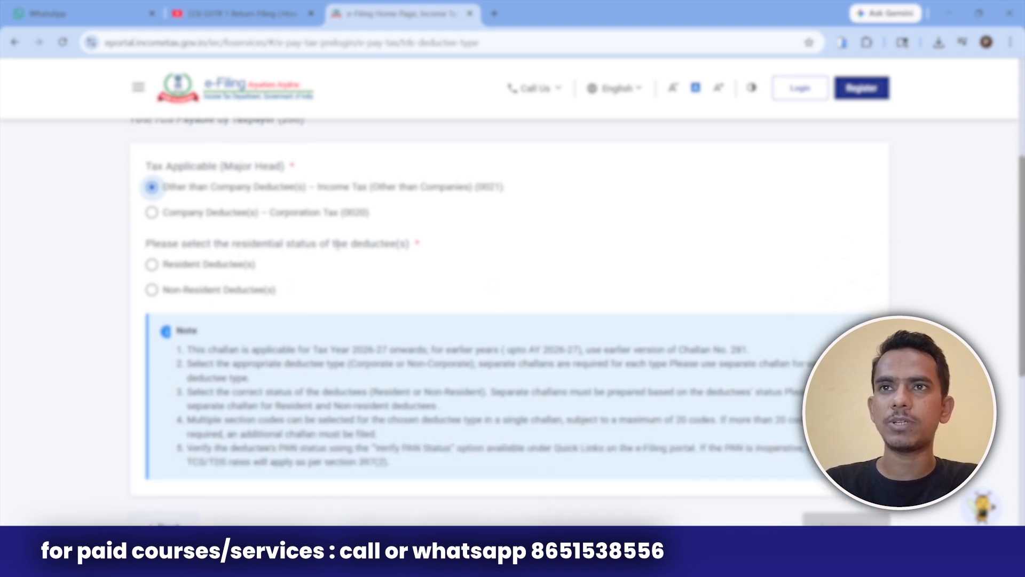
pyautogui.click(152, 265)
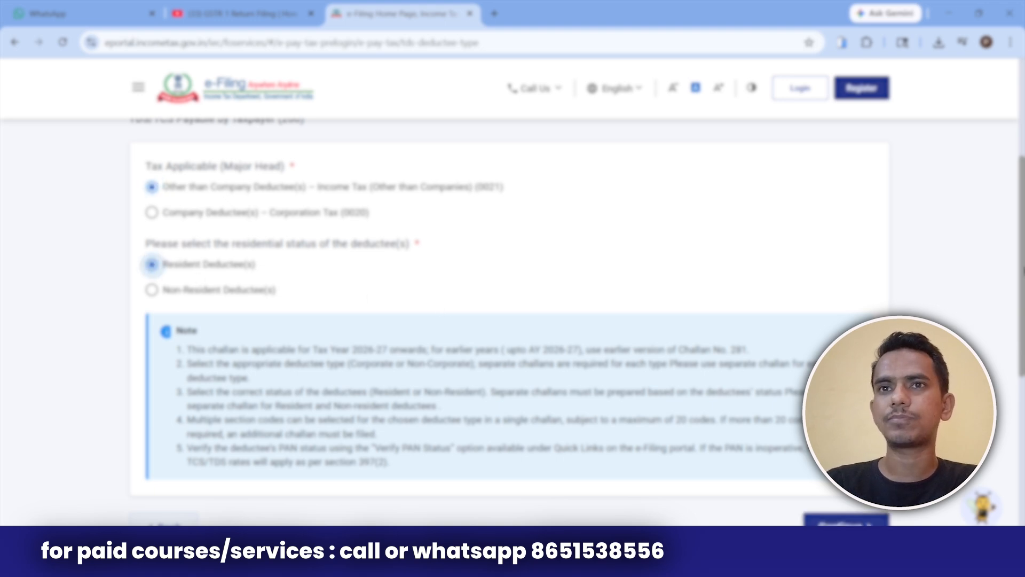
# Step: Read the note on using multiple section codes in one challan and continue to the section-wise payment details
pyautogui.scroll(-3, 289, 203)
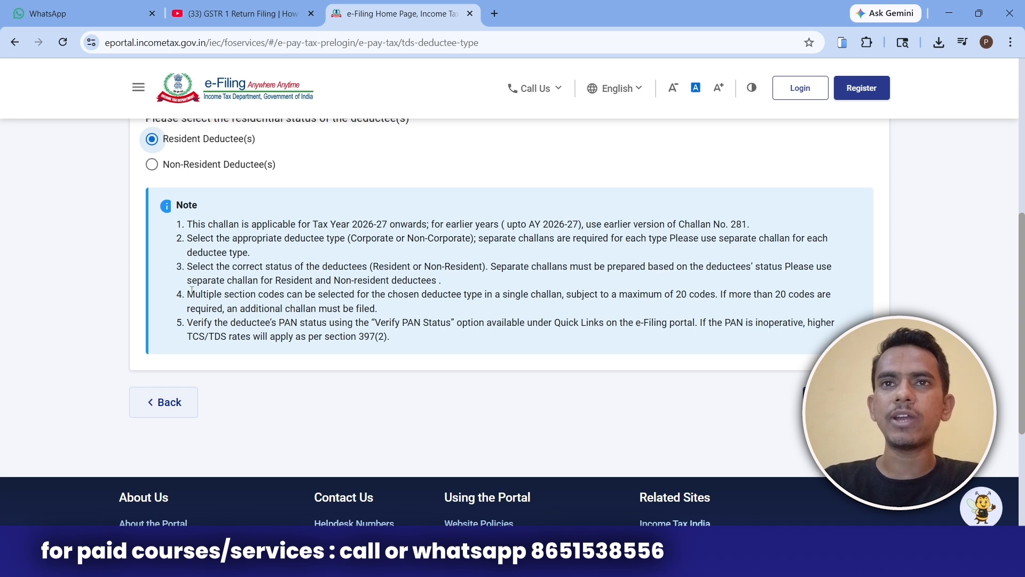
pyautogui.moveTo(188, 294); pyautogui.dragTo(382, 312)
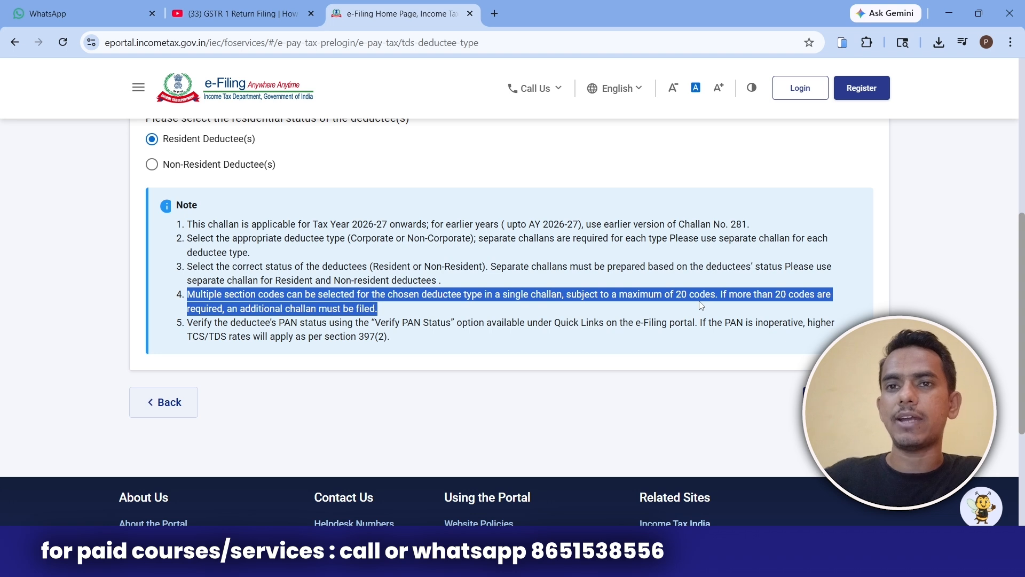
pyautogui.click(536, 353)
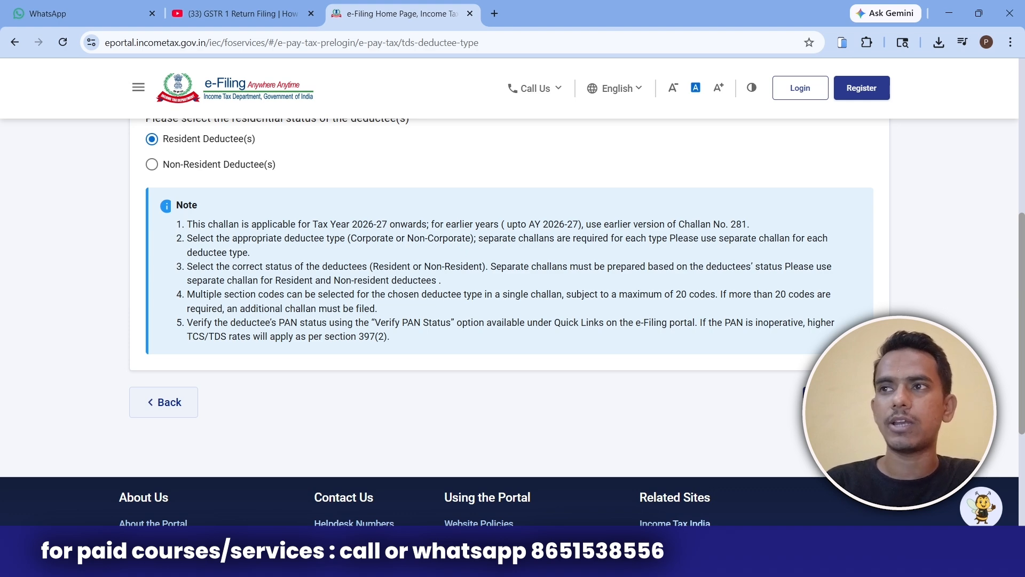
pyautogui.click(833, 402)
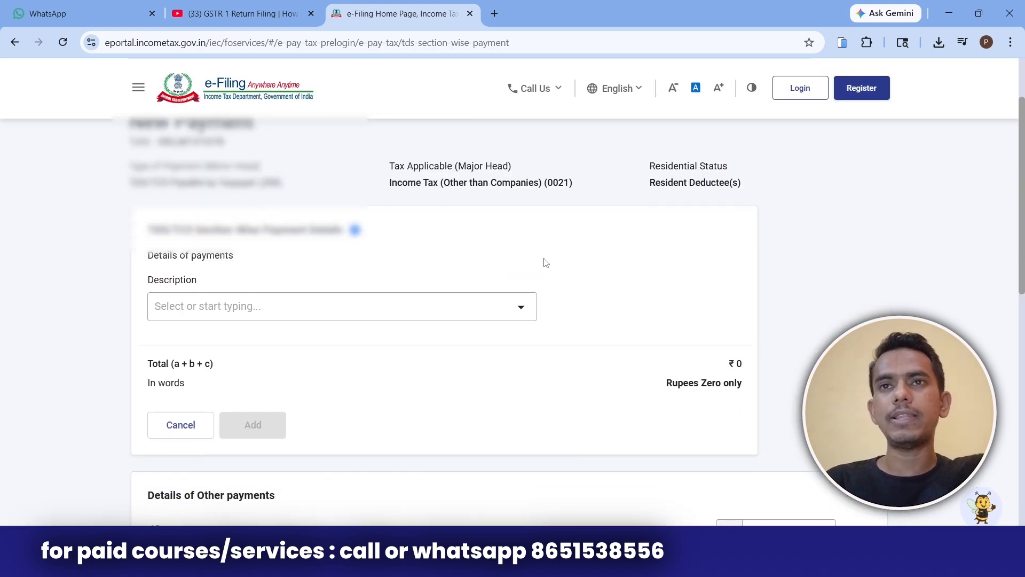
# Step: View the list of payment descriptions, and switch to Excel to check the 194J rows and codes in the TDS master table
pyautogui.click(311, 302)
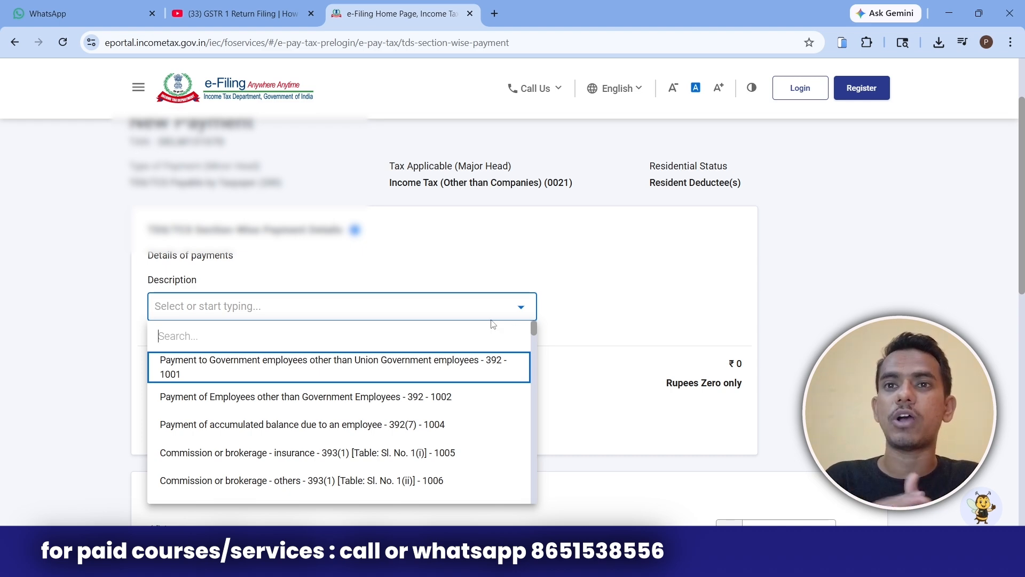
pyautogui.click(595, 320)
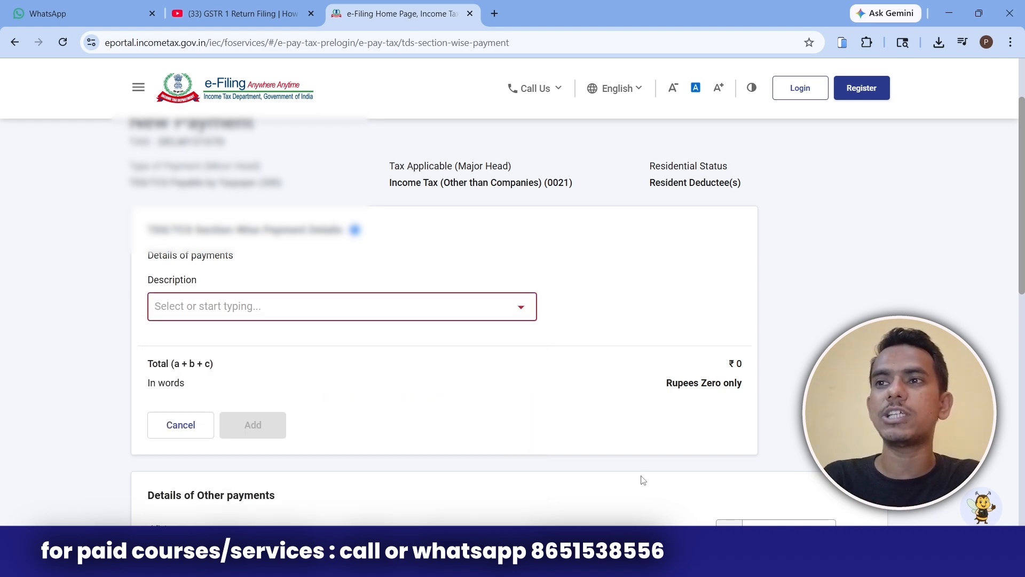
pyautogui.hotkey('alt', 'Tab')
pyautogui.click(55, 383)
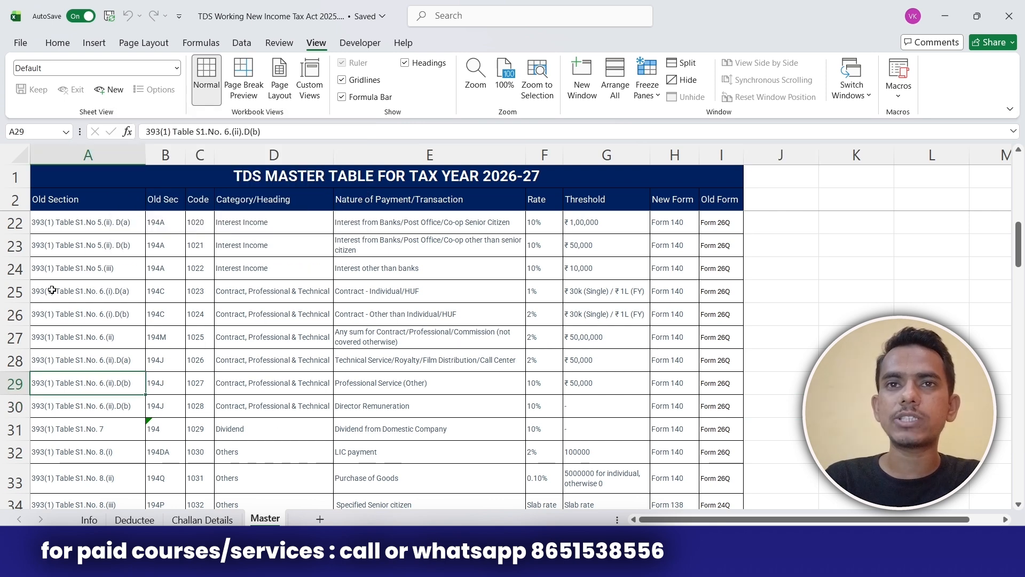
pyautogui.press('Right')
pyautogui.press('Right')
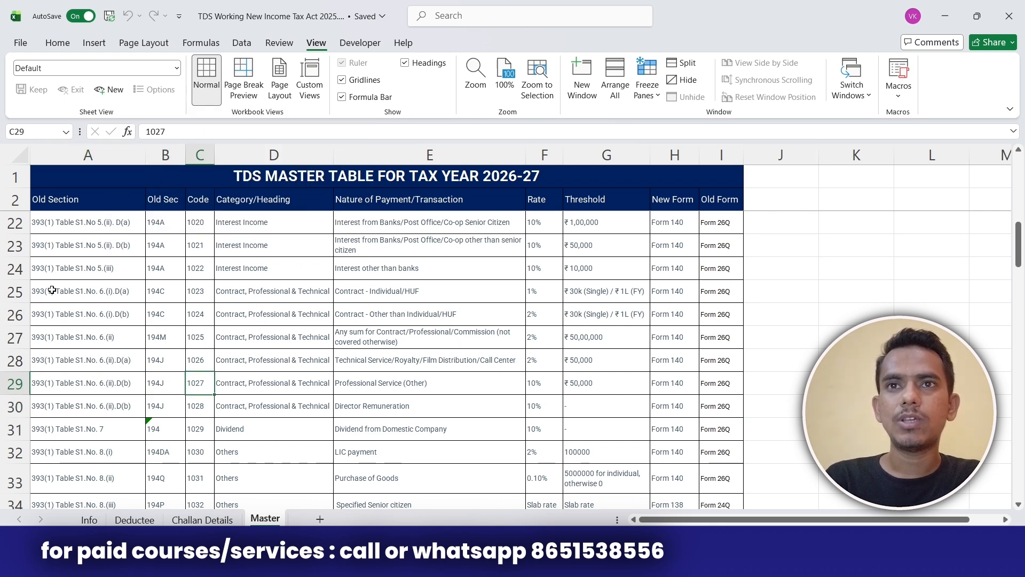
pyautogui.press('Left')
pyautogui.press('Left')
pyautogui.press('Right')
pyautogui.press('Right')
pyautogui.press('Down')
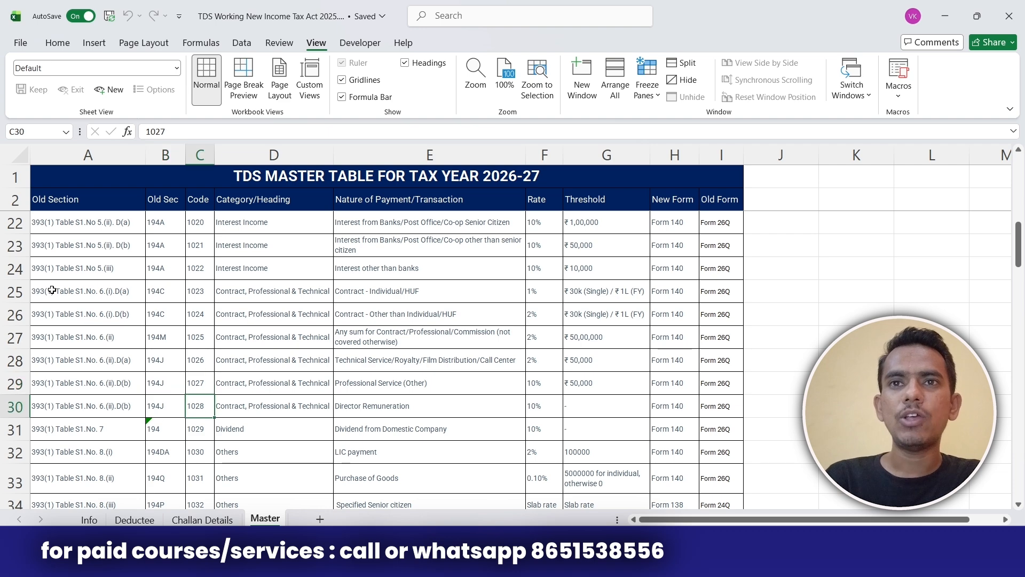
# Step: Look through the Code column of the TDS master table, from the NRI payment rows back up to the first rows
pyautogui.press('Down')
pyautogui.press('Down')
pyautogui.press('Down')
pyautogui.press('Down')
pyautogui.press('Down')
pyautogui.press('Down')
pyautogui.press('Down')
pyautogui.press('Down')
pyautogui.press('Down')
pyautogui.press('Down')
pyautogui.press('Down')
pyautogui.press('Down')
pyautogui.press('Down')
pyautogui.press('Down')
pyautogui.press('Down')
pyautogui.press('Down')
pyautogui.press('Down')
pyautogui.press('Down')
pyautogui.press('Up')
pyautogui.press('Up')
pyautogui.press('Up')
pyautogui.press('Up')
pyautogui.press('Up')
pyautogui.press('Up')
pyautogui.press('Up')
pyautogui.press('Up')
pyautogui.press('Up')
pyautogui.press('Up')
pyautogui.press('Up')
pyautogui.press('Up')
pyautogui.press('Up')
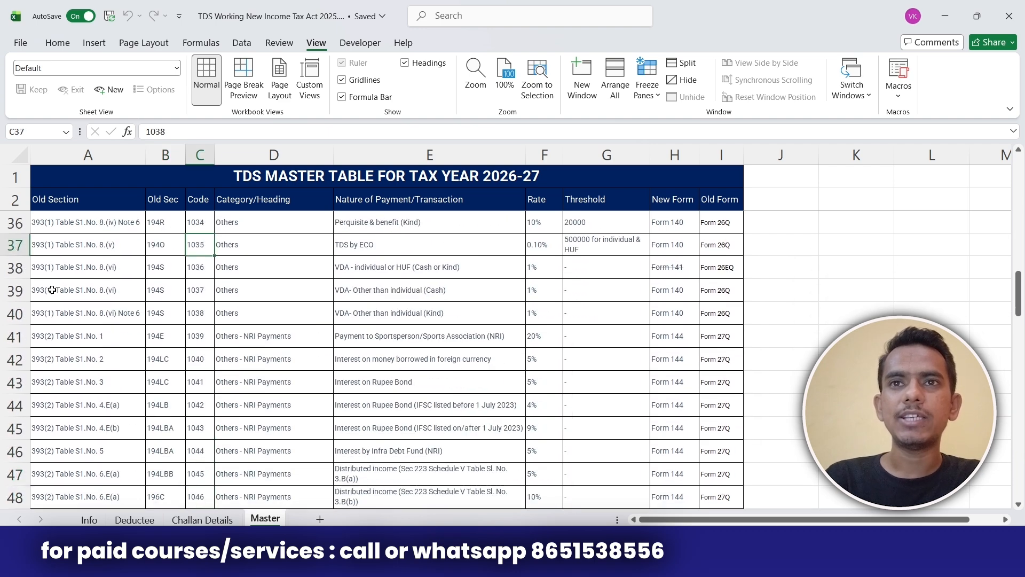
pyautogui.press('Up')
pyautogui.press('Up')
pyautogui.press('Up')
pyautogui.press('Up')
pyautogui.press('Up')
pyautogui.press('Up')
pyautogui.press('Up')
pyautogui.press('Up')
pyautogui.press('Up')
pyautogui.press('Up')
pyautogui.press('Up')
pyautogui.press('Up')
pyautogui.press('Up')
pyautogui.press('Up')
pyautogui.press('Up')
pyautogui.press('Up')
pyautogui.press('Up')
pyautogui.press('Up')
pyautogui.press('Up')
pyautogui.press('Up')
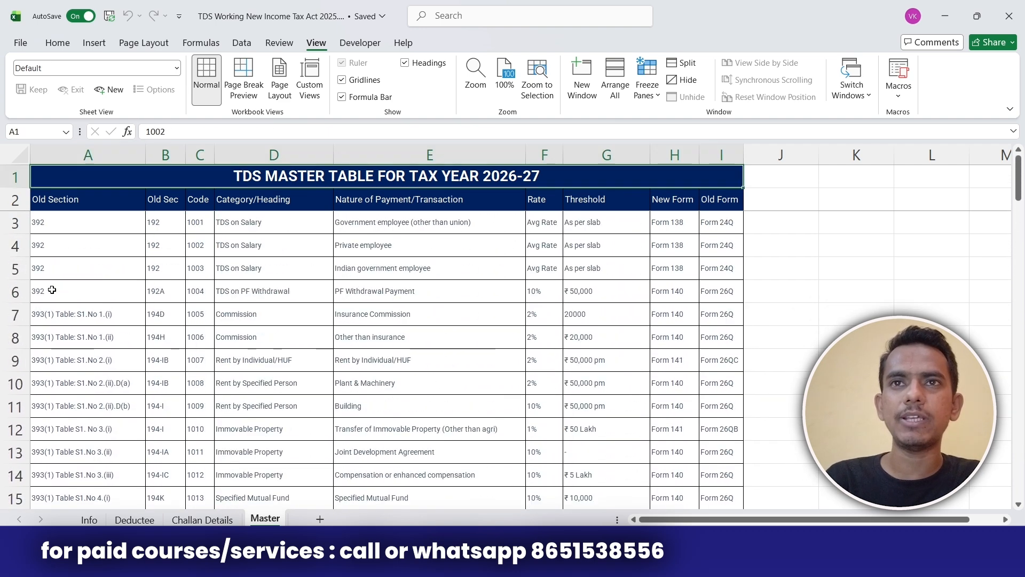
pyautogui.press('Down')
pyautogui.press('Down')
pyautogui.press('Down')
pyautogui.press('Down')
pyautogui.press('Down')
pyautogui.press('Down')
pyautogui.press('Down')
pyautogui.press('Down')
pyautogui.press('Down')
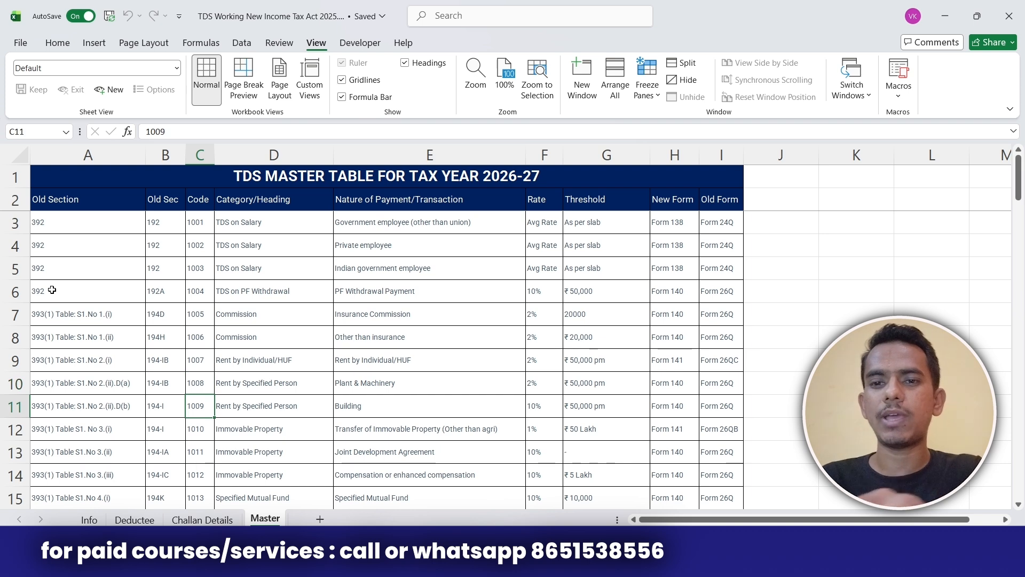
# Step: Search the TDS master sheet for 194J and go to the code of the technical service row
pyautogui.hotkey('ctrl', 'f')
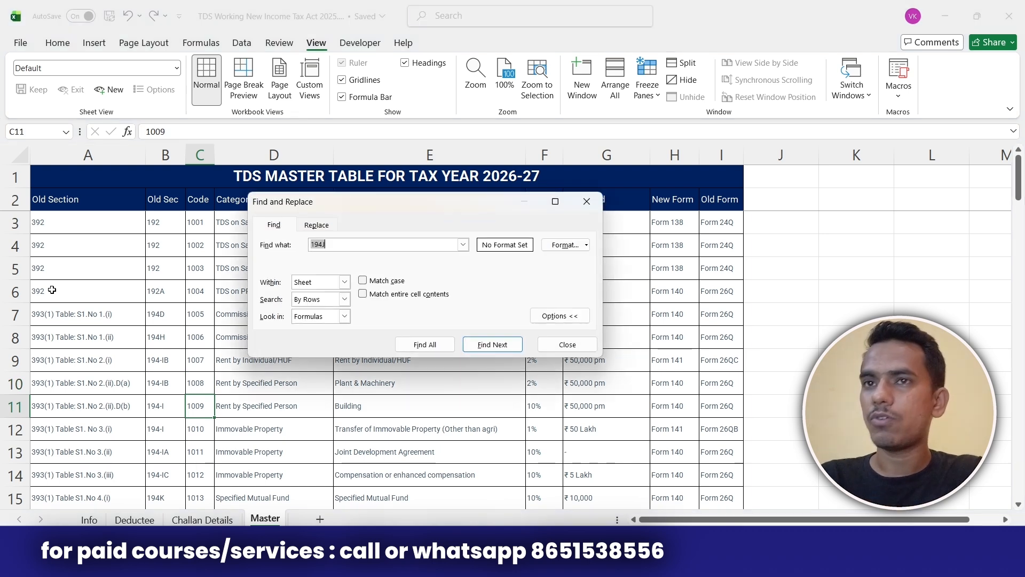
pyautogui.press('Return')
pyautogui.press('Escape')
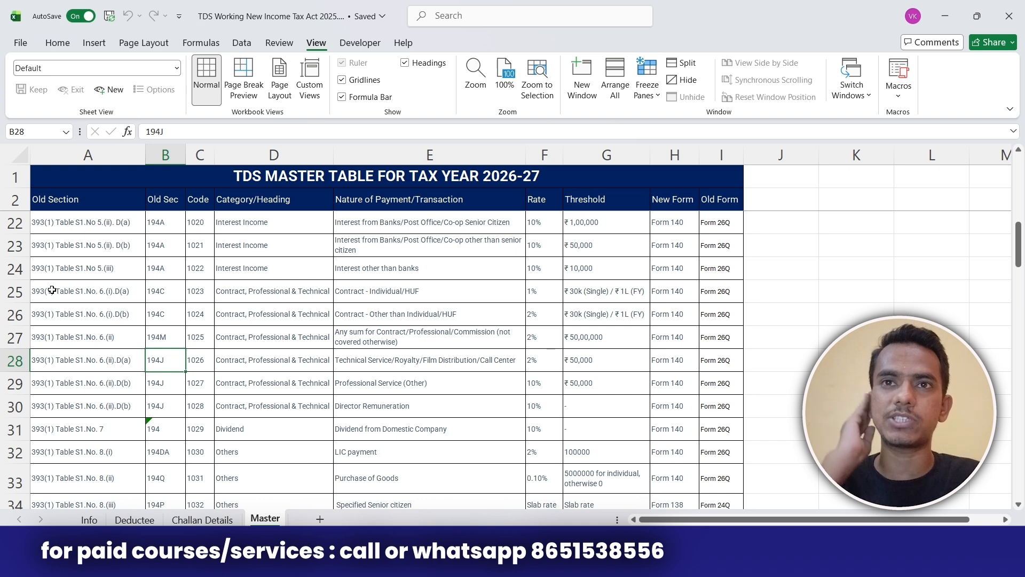
pyautogui.press('Right')
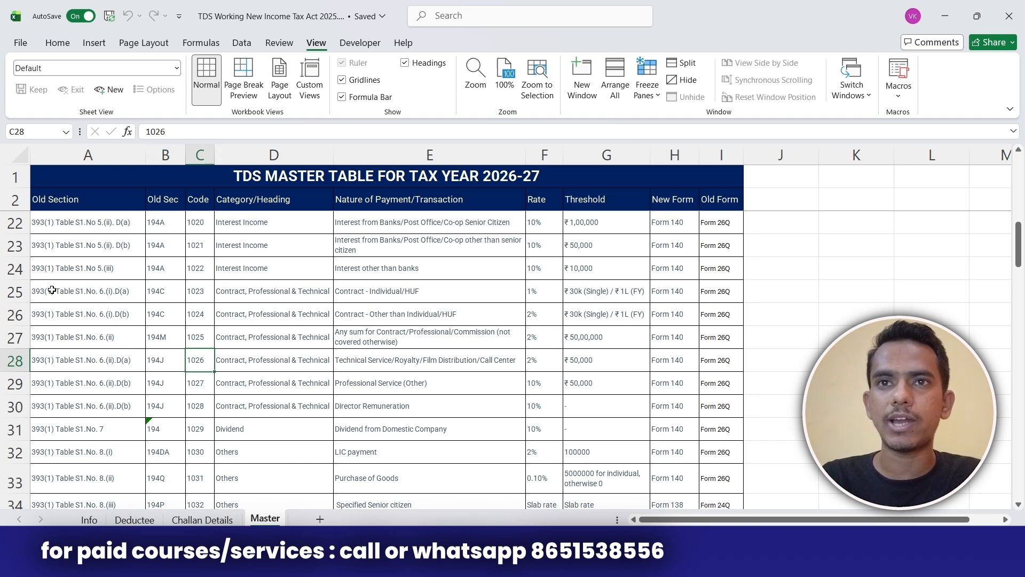
# Step: Switch back to the browser and select the technical services payment description with code 1026
pyautogui.hotkey('alt', 'Tab')
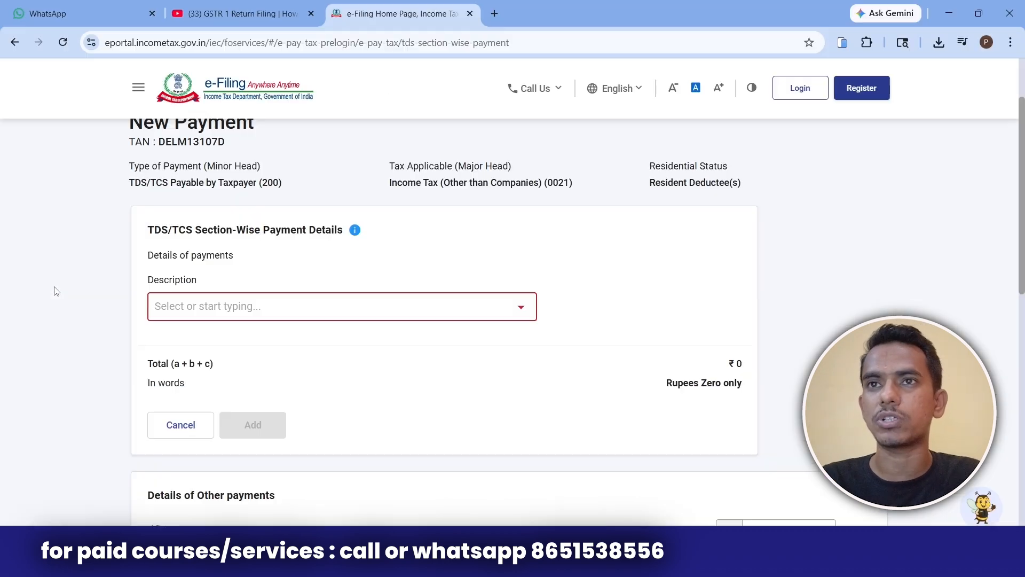
pyautogui.click(202, 308)
pyautogui.write('1026')
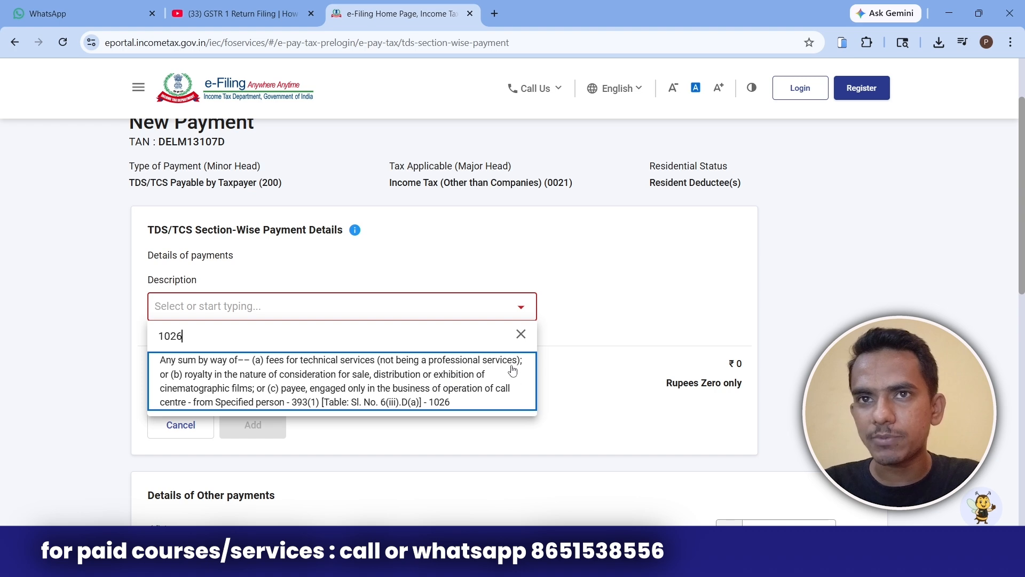
pyautogui.click(339, 386)
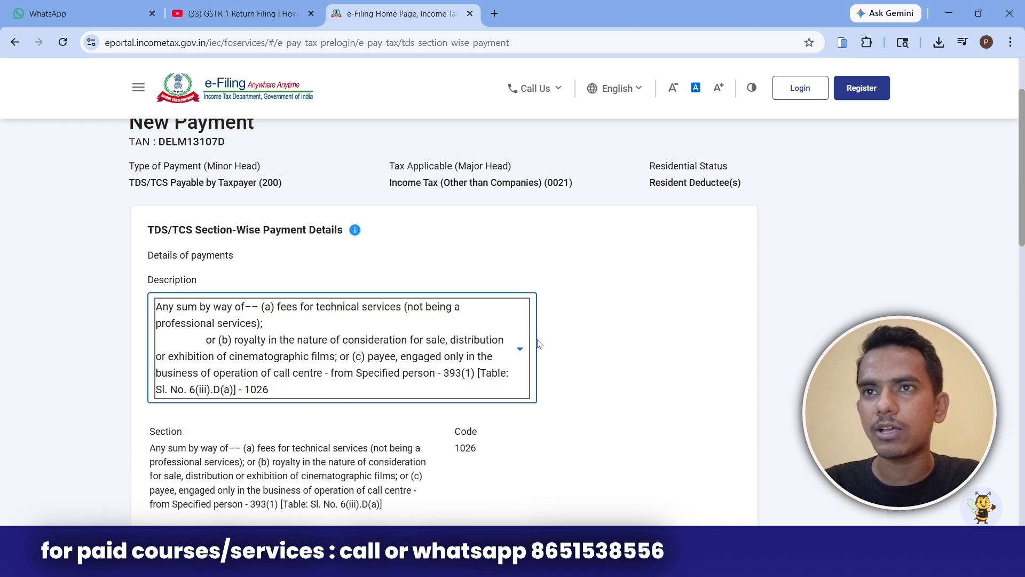
# Step: Set the tax amount for the technical services payment to 1000
pyautogui.scroll(-3, 569, 343)
pyautogui.click(526, 358)
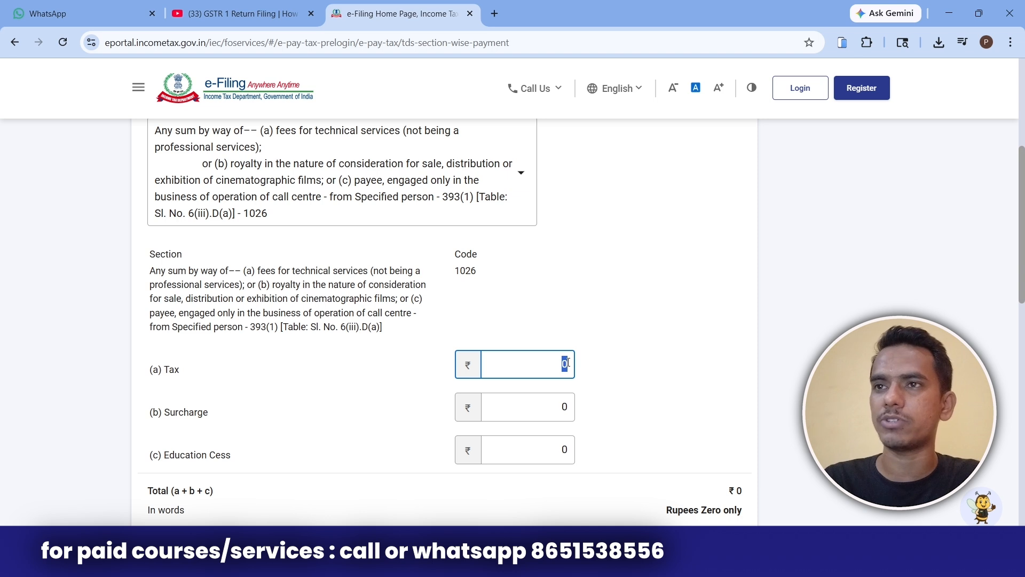
pyautogui.write('1000')
pyautogui.click(642, 357)
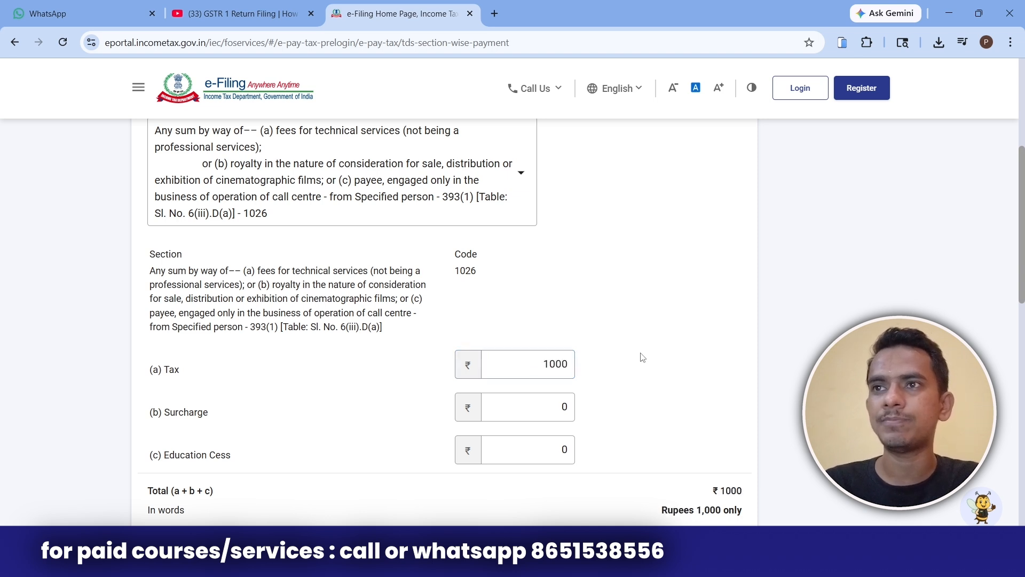
# Step: Check the interest, late fee, penalty and others fields, and add the technical services entry to the section-wise payment list
pyautogui.scroll(-4, 643, 358)
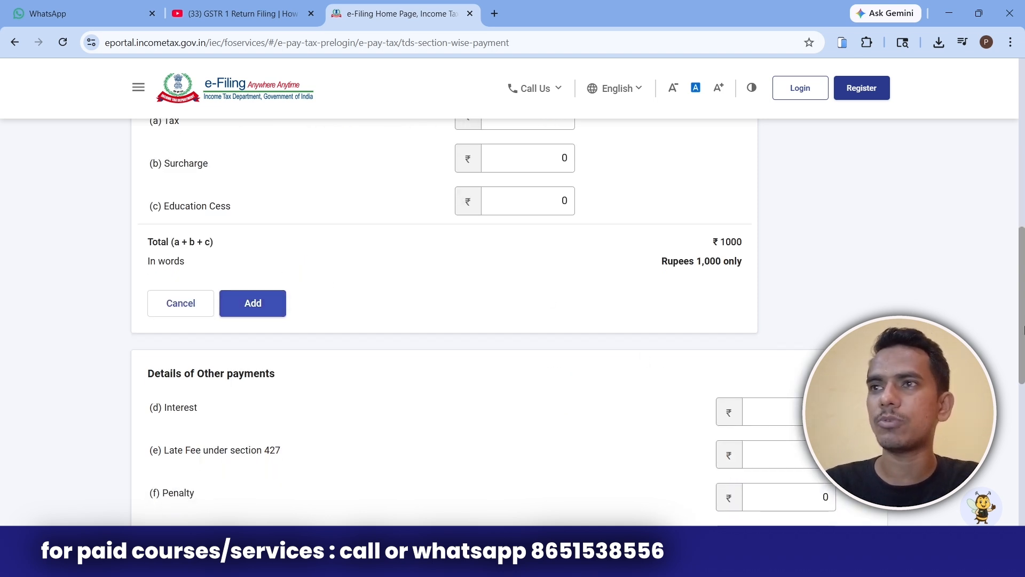
pyautogui.scroll(-2, 1023, 329)
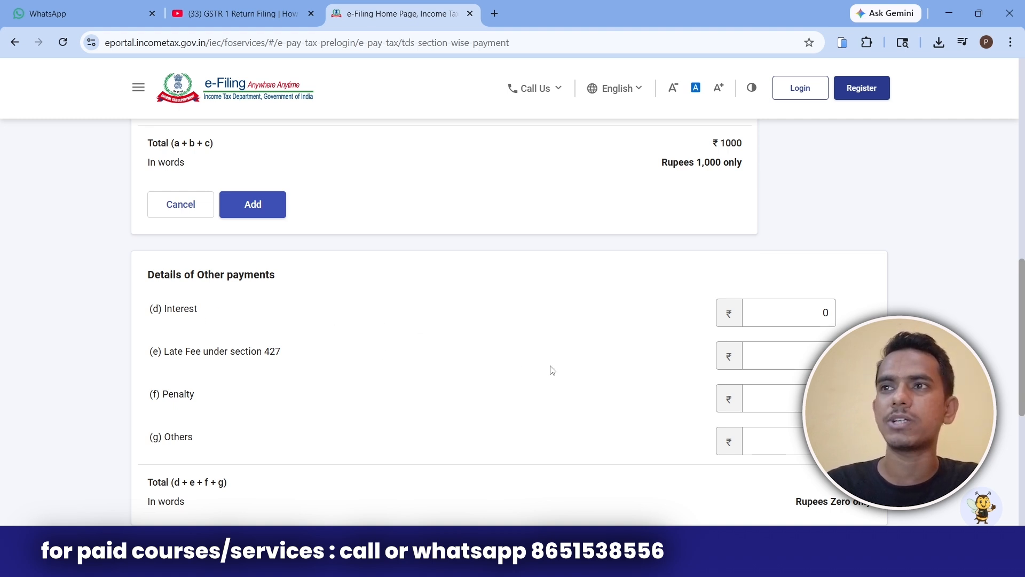
pyautogui.click(790, 313)
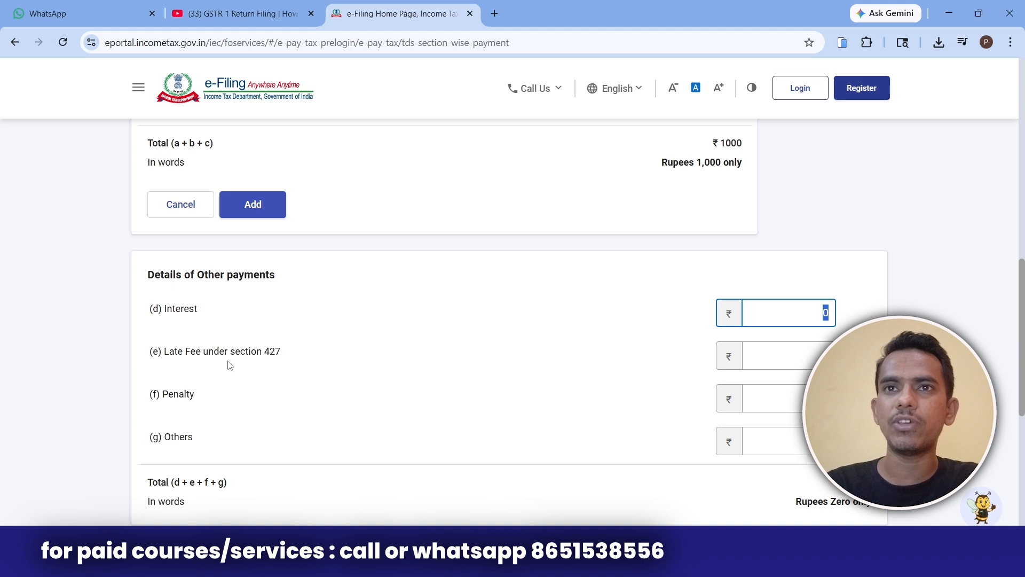
pyautogui.scroll(-2, 1023, 363)
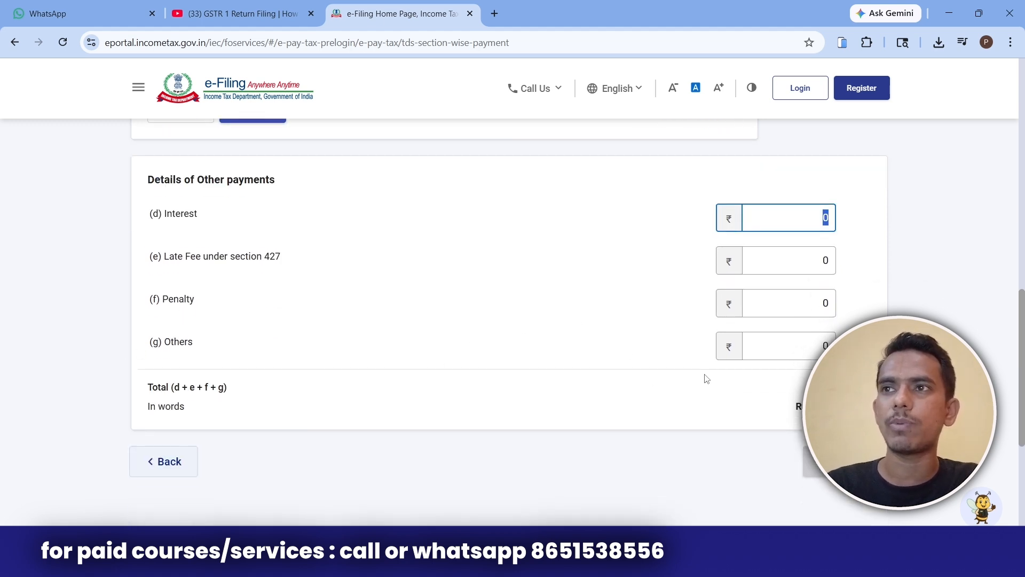
pyautogui.click(812, 358)
pyautogui.click(803, 351)
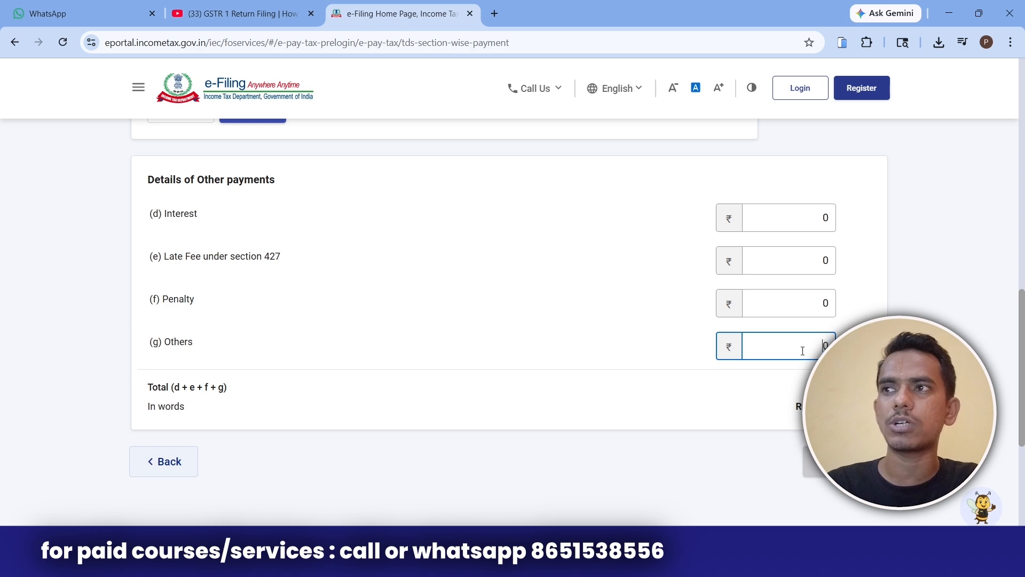
pyautogui.scroll(3, 508, 299)
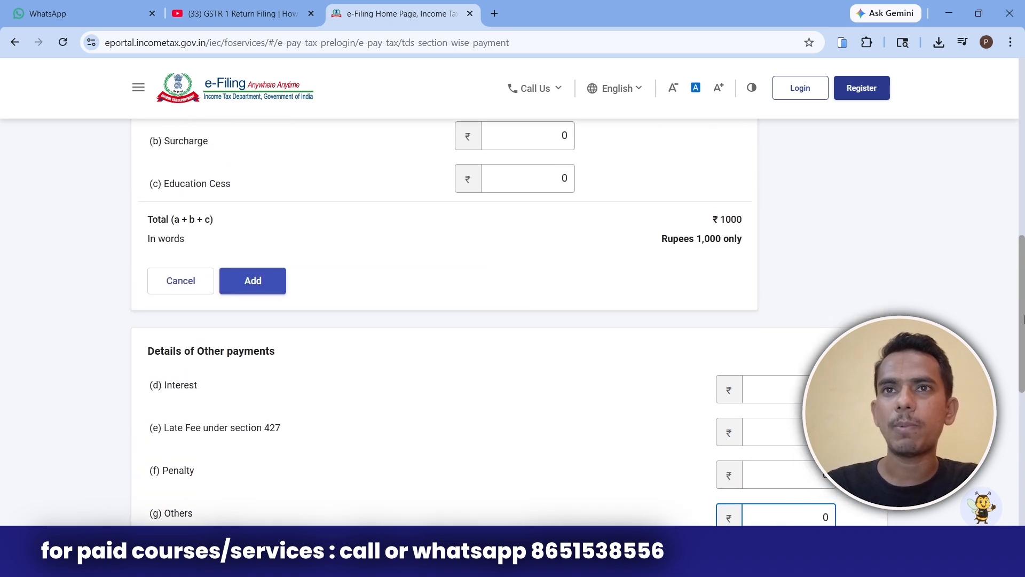
pyautogui.click(253, 288)
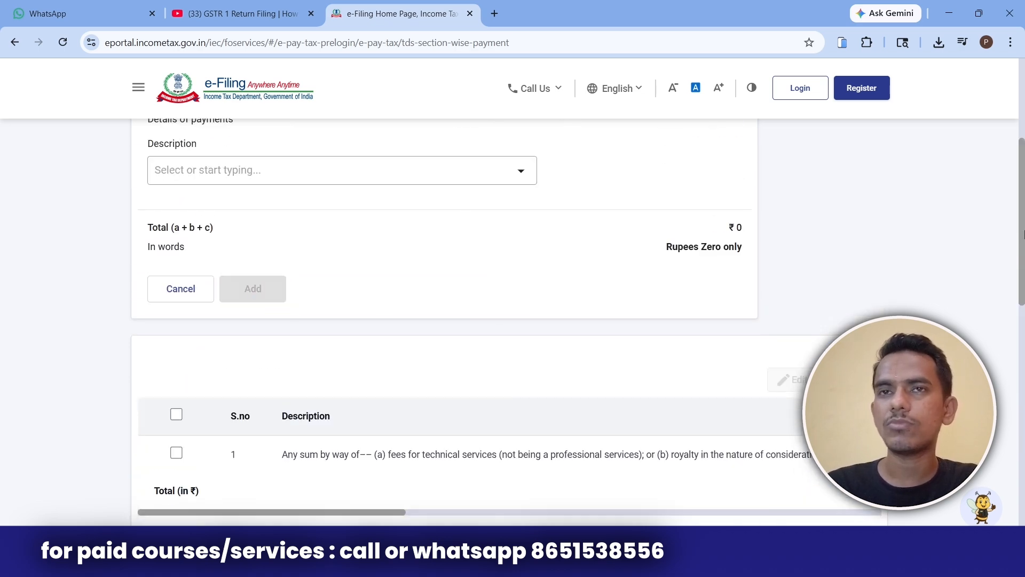
# Step: Switch to Excel and check the code of the 194C Contract - Individual/HUF row in the TDS master table
pyautogui.moveTo(1024, 234); pyautogui.dragTo(1023, 252)
pyautogui.hotkey('alt', 'Tab')
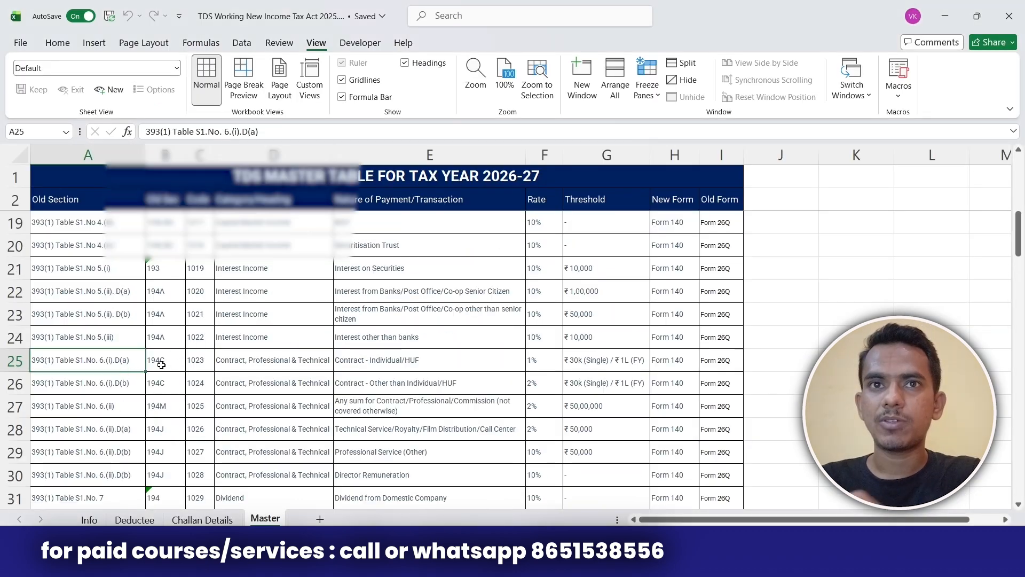
pyautogui.press('Right')
pyautogui.press('Right')
pyautogui.press('Right')
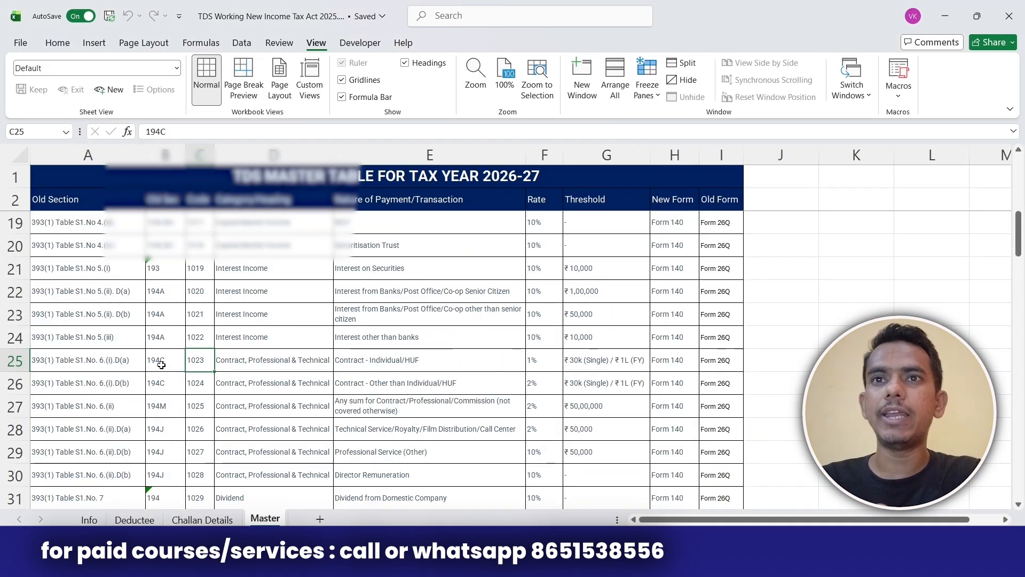
pyautogui.press('Left')
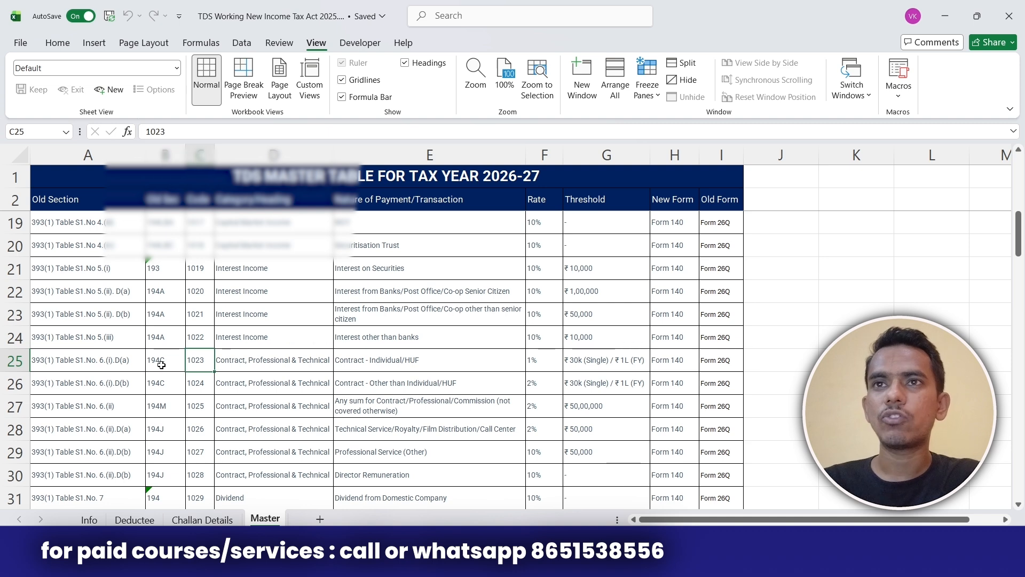
# Step: Switch back to the browser and select the individual/HUF contractor payment description with code 1023
pyautogui.hotkey('alt', 'Tab')
pyautogui.hotkey('alt', 'shift', 'Tab')
pyautogui.hotkey('alt', 'Tab')
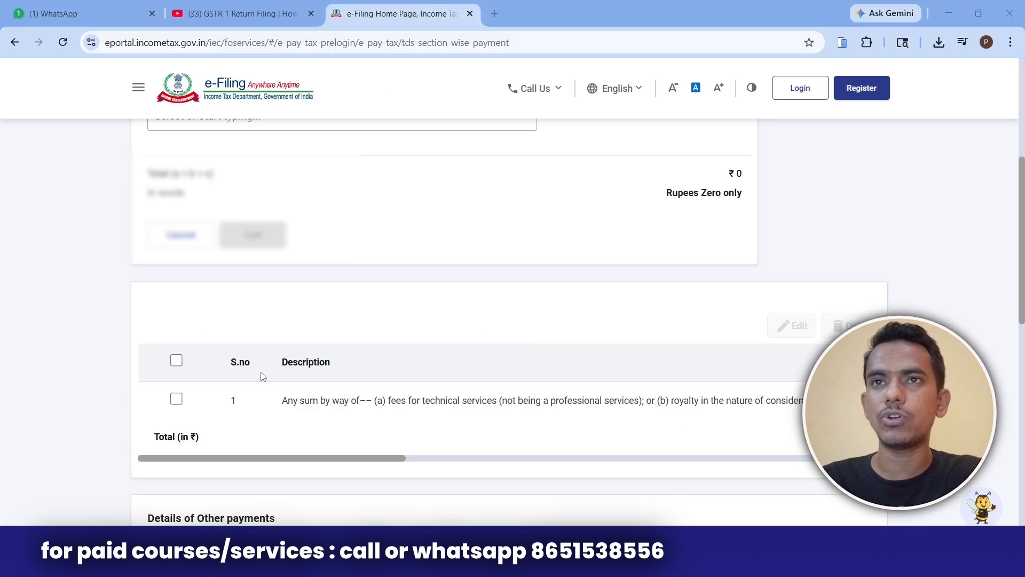
pyautogui.scroll(5, 1023, 238)
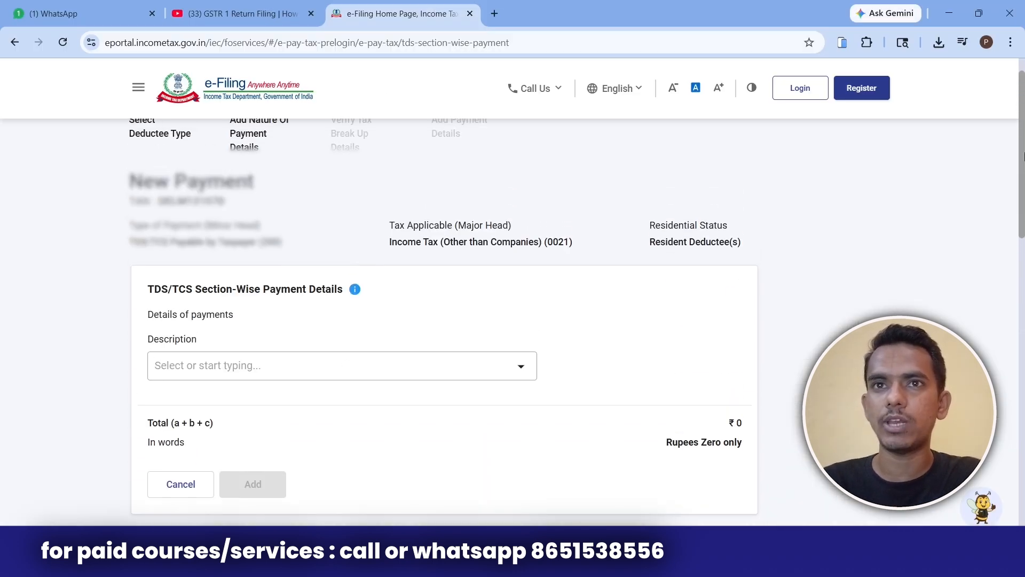
pyautogui.click(325, 370)
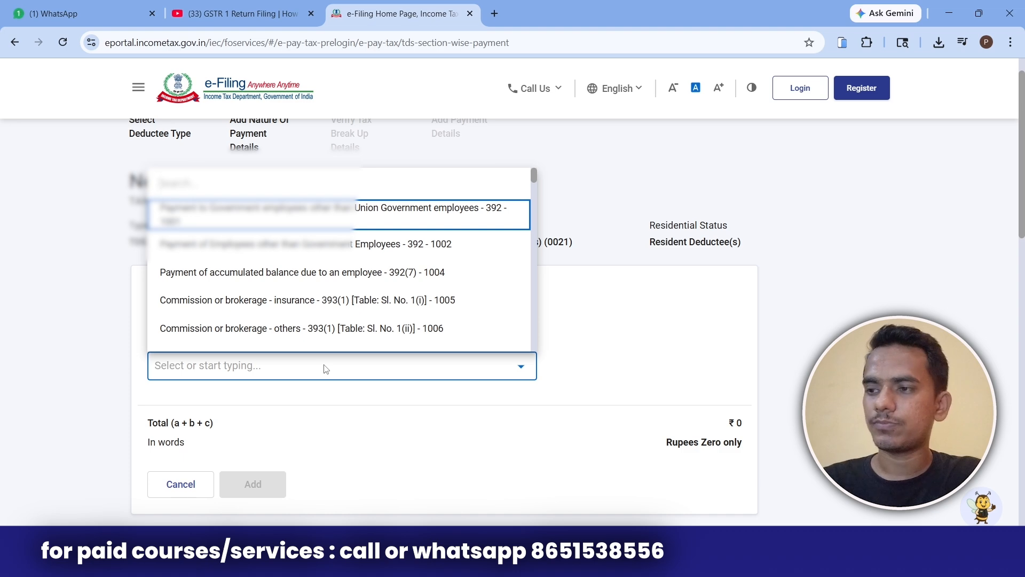
pyautogui.write('1023')
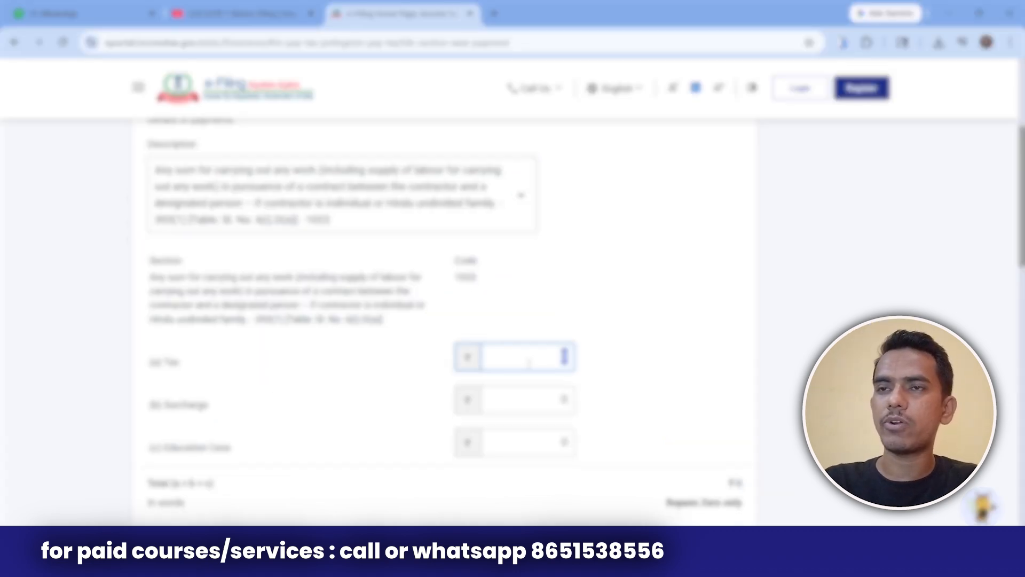
# Step: Set the contractor payment's tax to 500 and add the entry to the section-wise payment list
pyautogui.write('500')
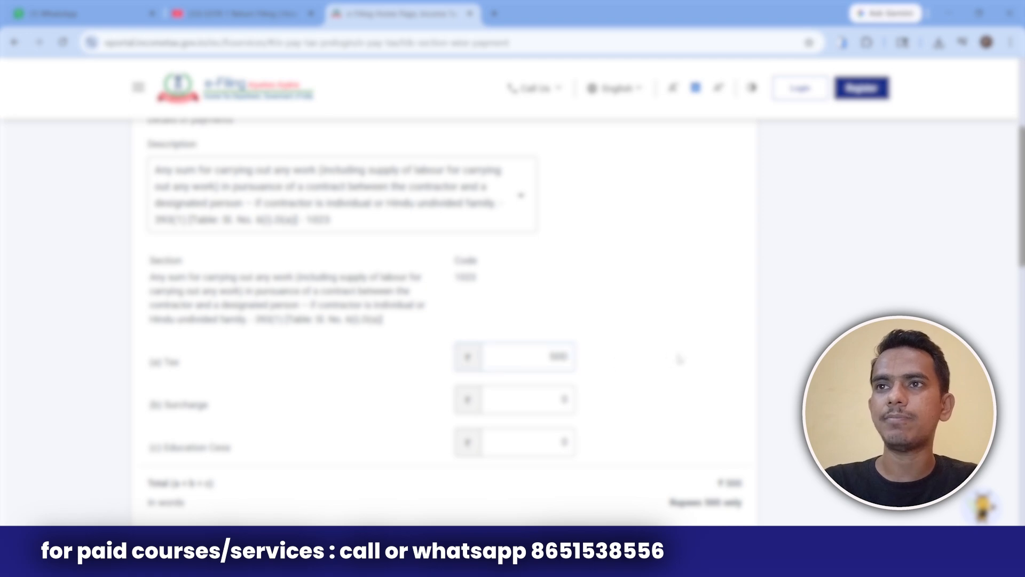
pyautogui.click(679, 360)
pyautogui.scroll(-5, 674, 361)
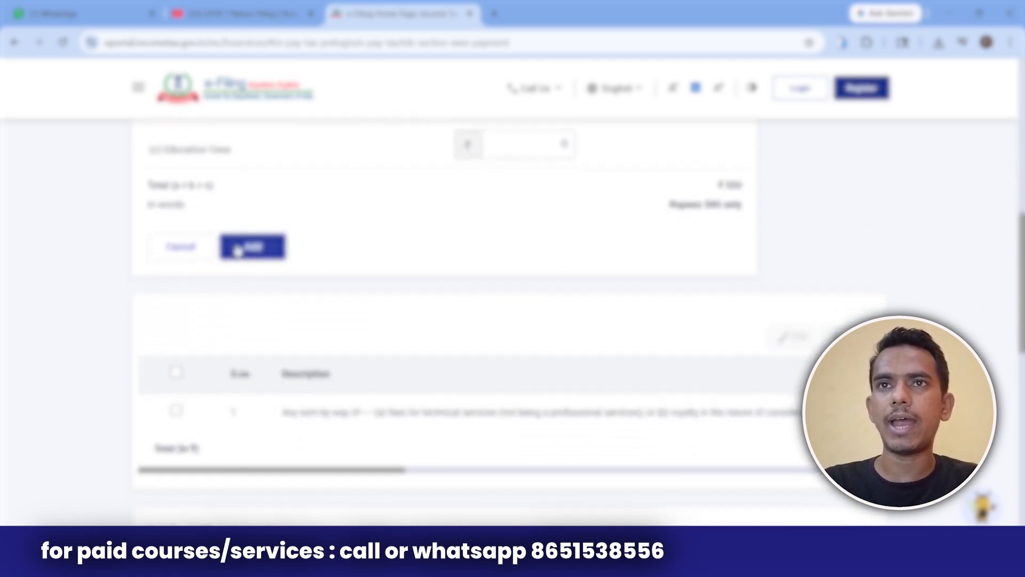
pyautogui.click(249, 249)
# Step: Continue past the listed payments to the tax break-up summary, review the amounts and proceed to the payment mode selection
pyautogui.scroll(-3, 764, 258)
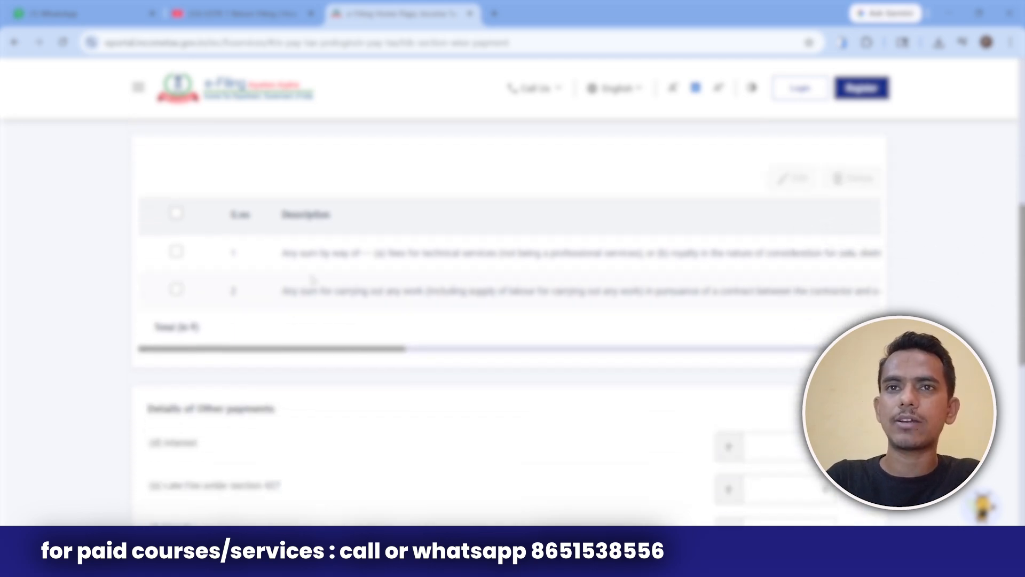
pyautogui.scroll(-7, 513, 320)
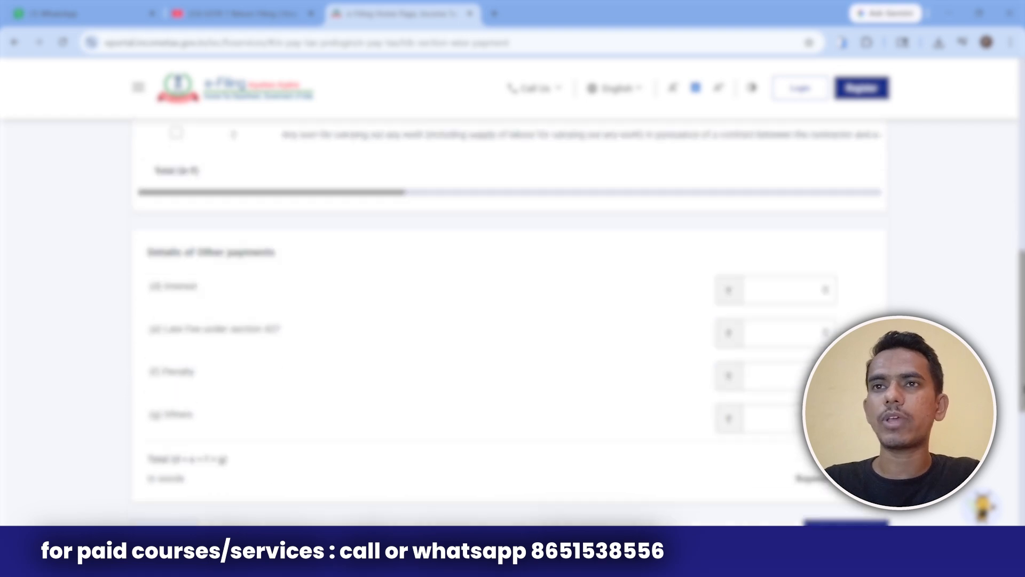
pyautogui.click(817, 334)
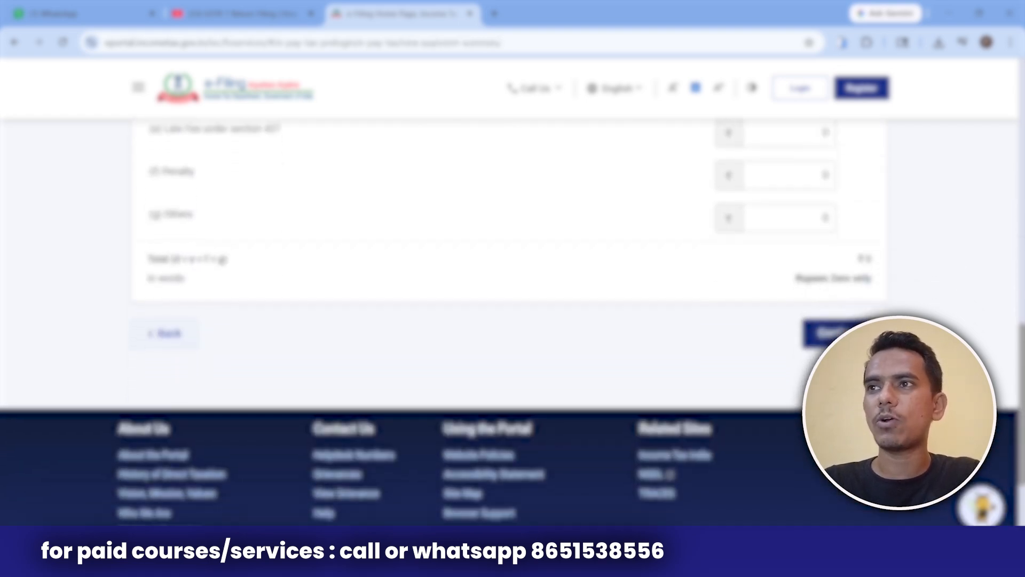
pyautogui.scroll(-2, 539, 314)
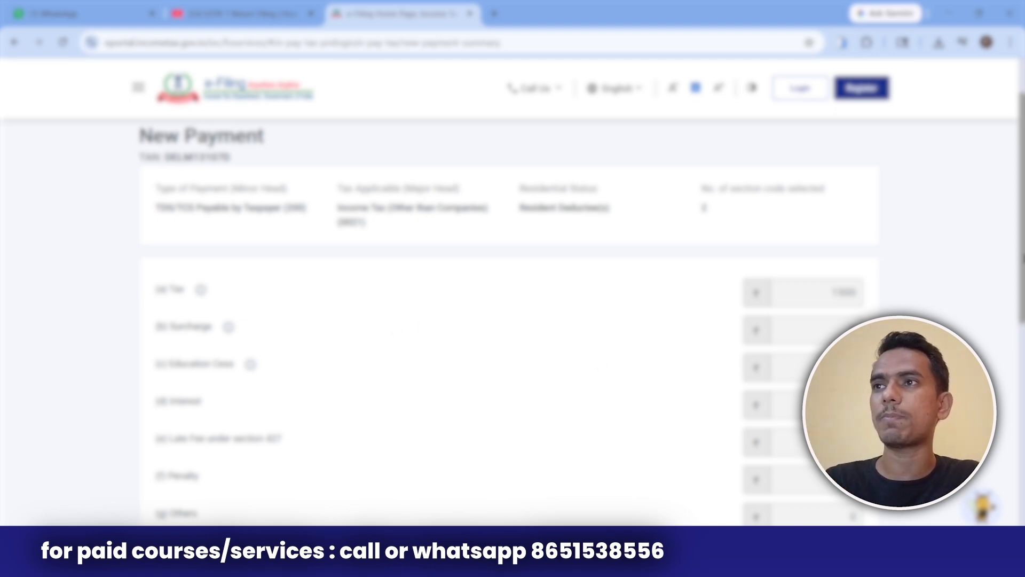
pyautogui.scroll(-4, 621, 359)
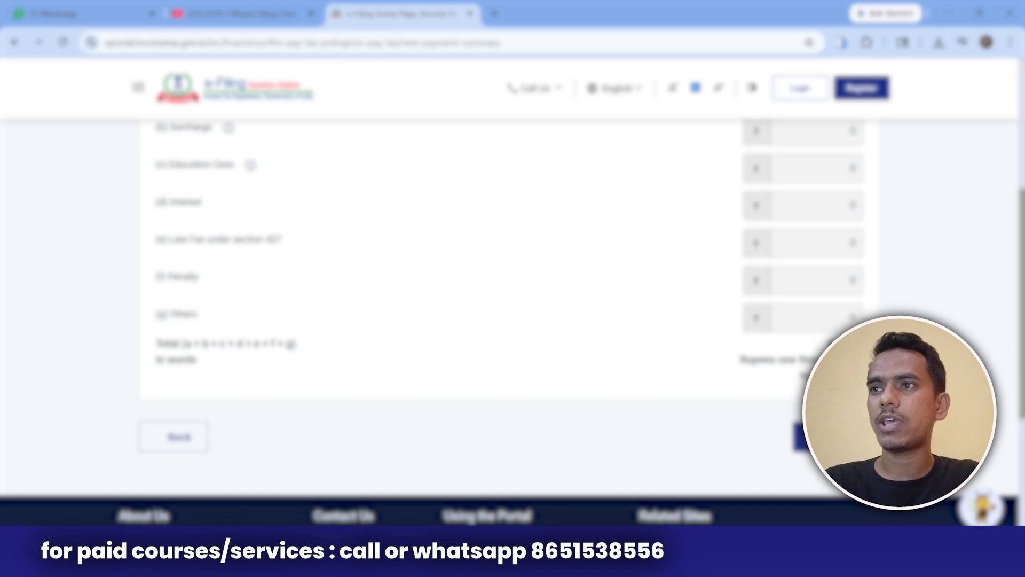
pyautogui.click(801, 437)
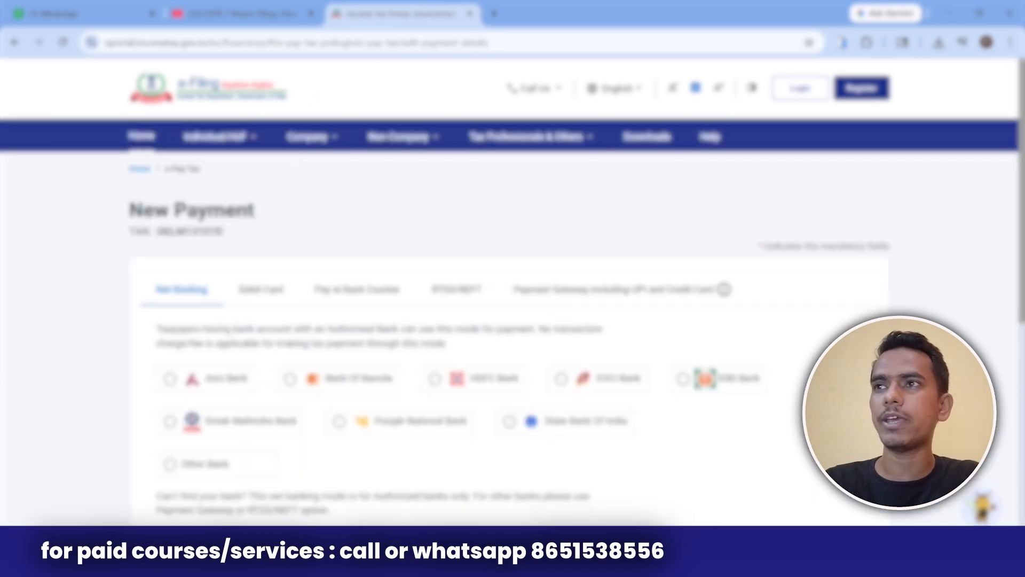
# Step: Choose Kotak Mahindra Bank for net banking, continue to the challan preview and review it down to the grand total
pyautogui.scroll(-1, 513, 320)
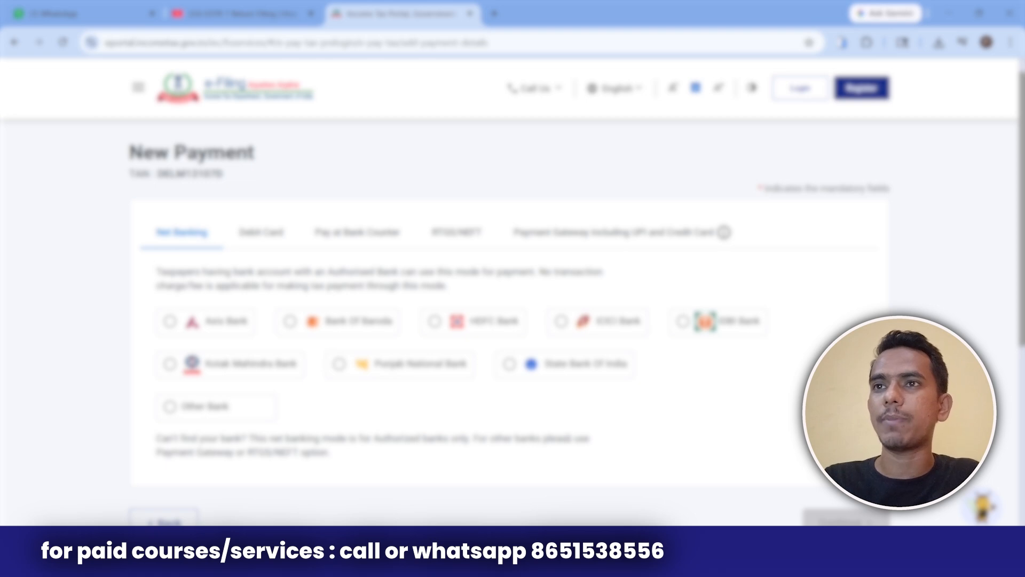
pyautogui.click(170, 364)
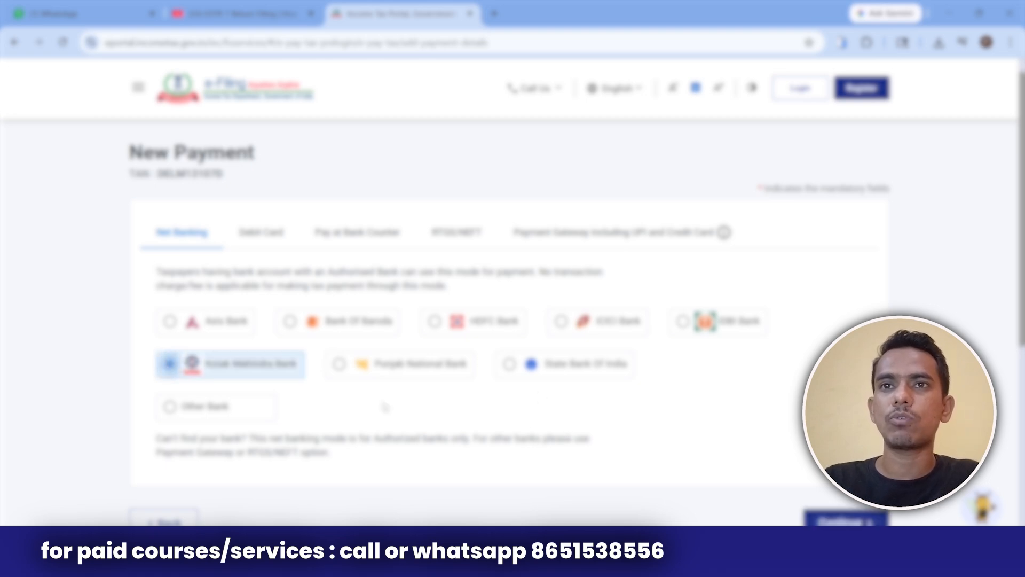
pyautogui.click(825, 521)
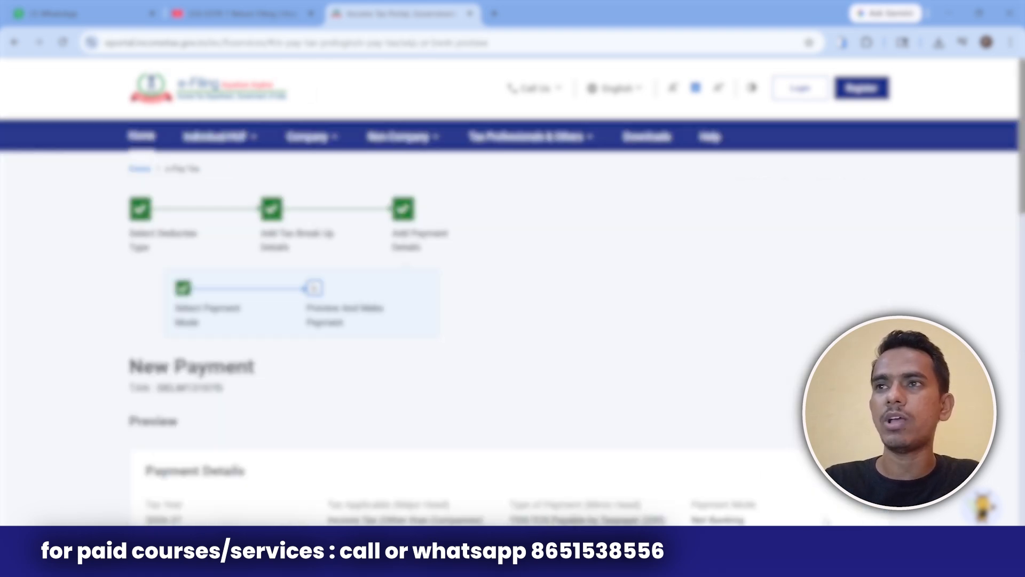
pyautogui.scroll(-5, 264, 262)
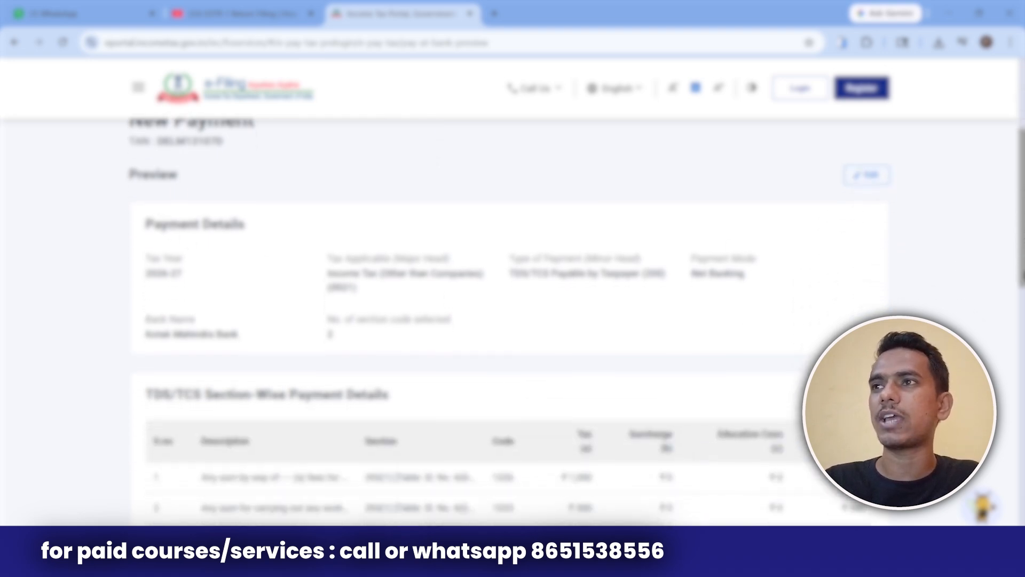
pyautogui.scroll(-10, 513, 321)
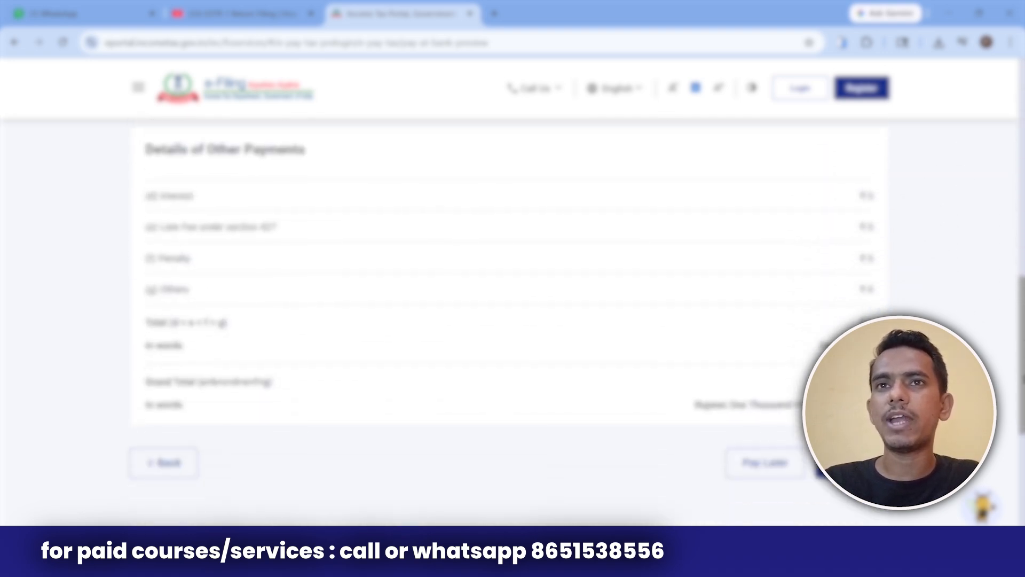